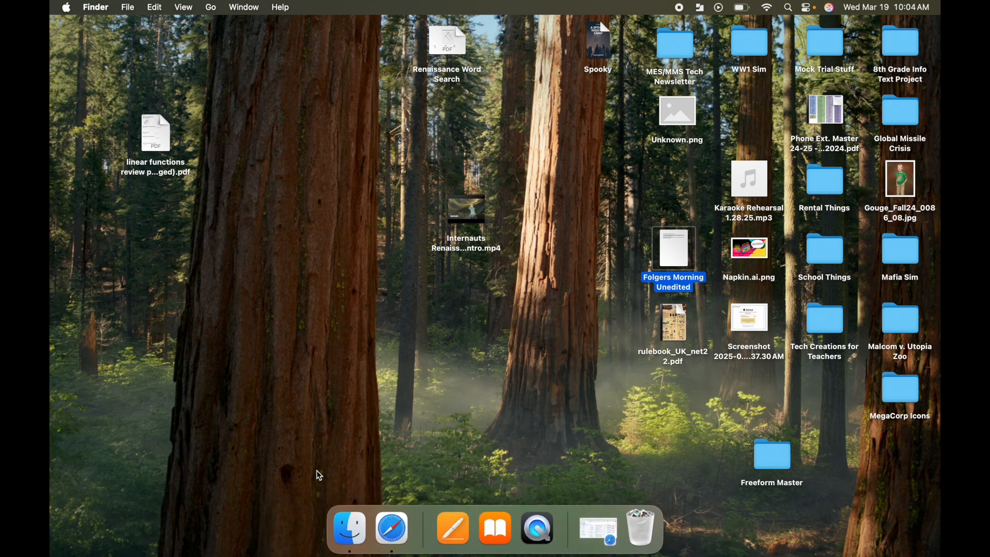
Launch Pages through a Spotlight search for 'pages' and choose New Document
left_click(356, 510)
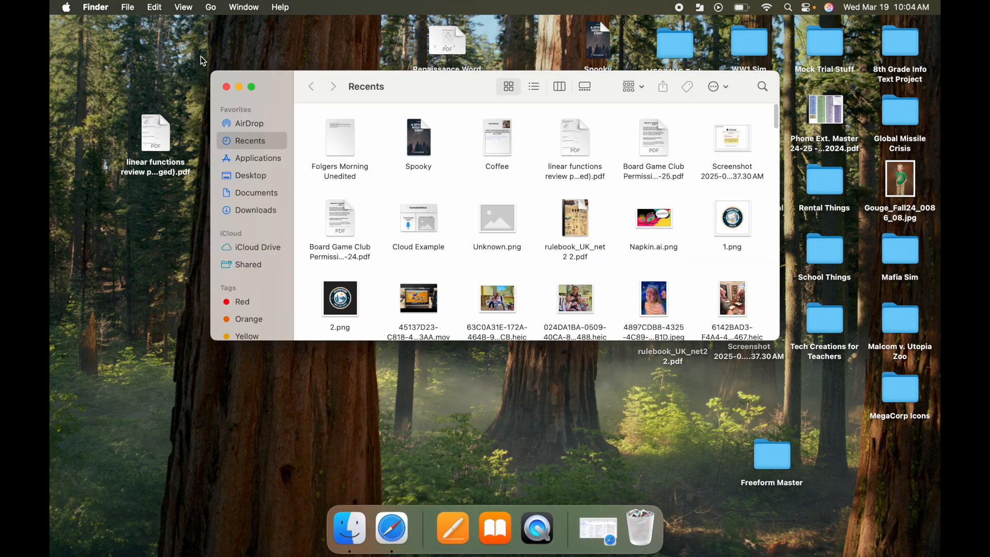
left_click(226, 87)
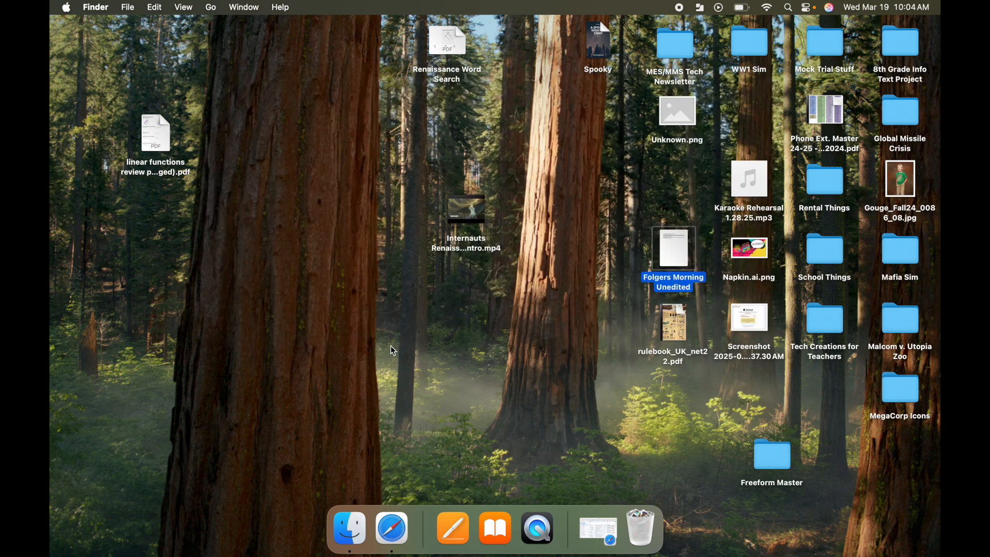
key("super+space")
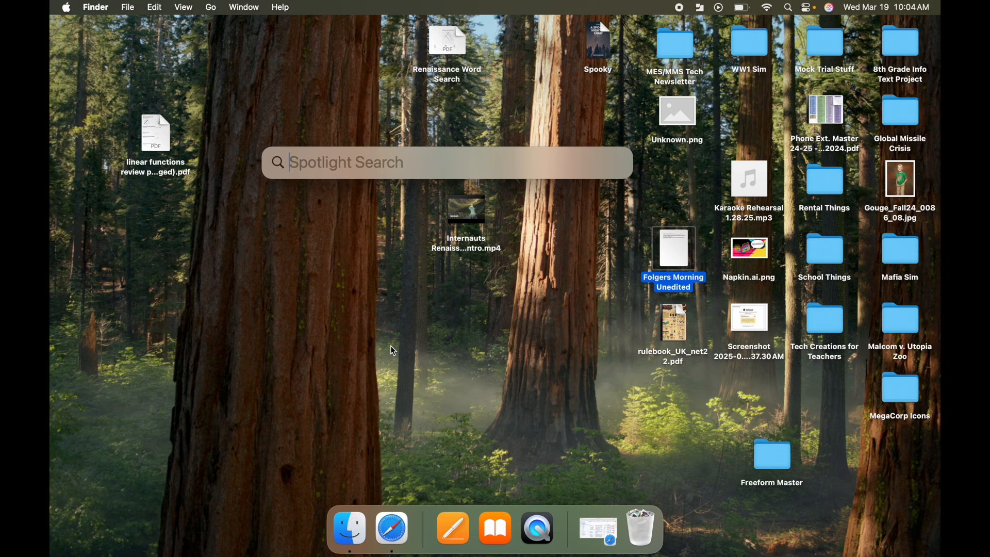
type("pages")
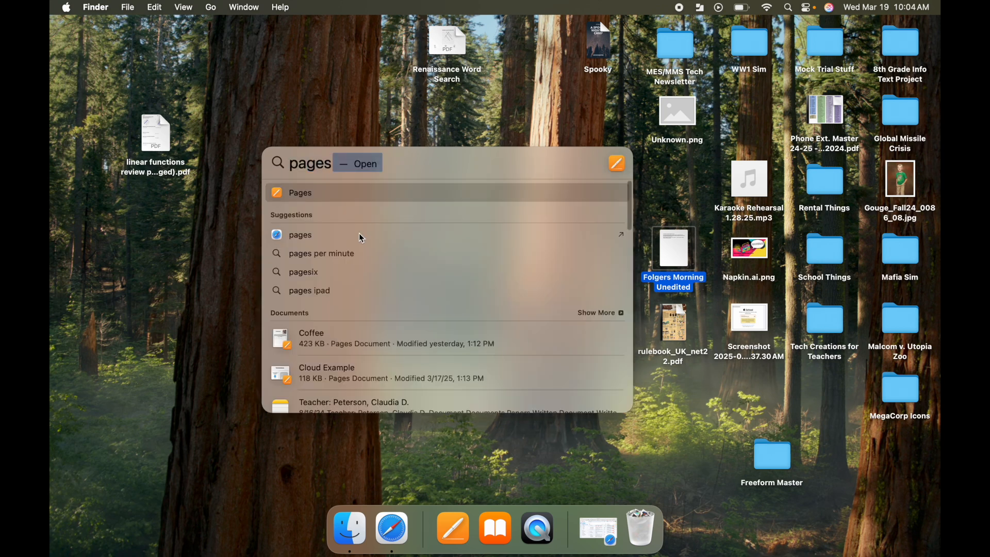
left_click(296, 196)
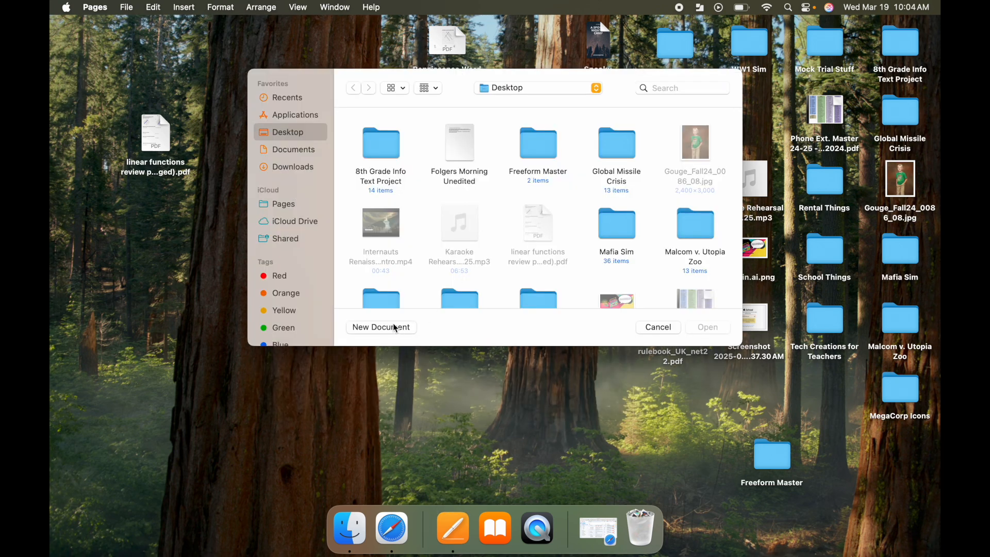
left_click(382, 330)
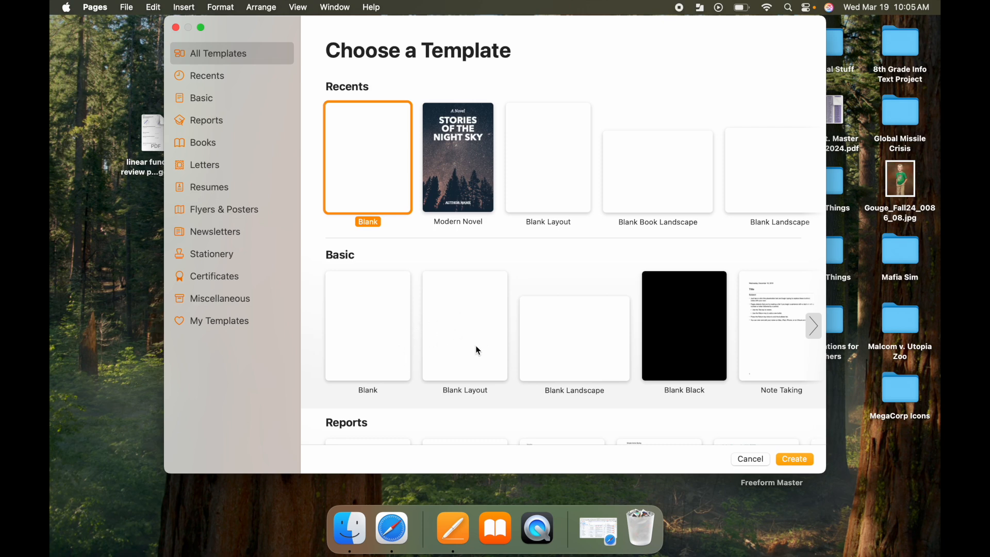
Pick the Blank template in the Basic row of the template chooser
left_click(367, 331)
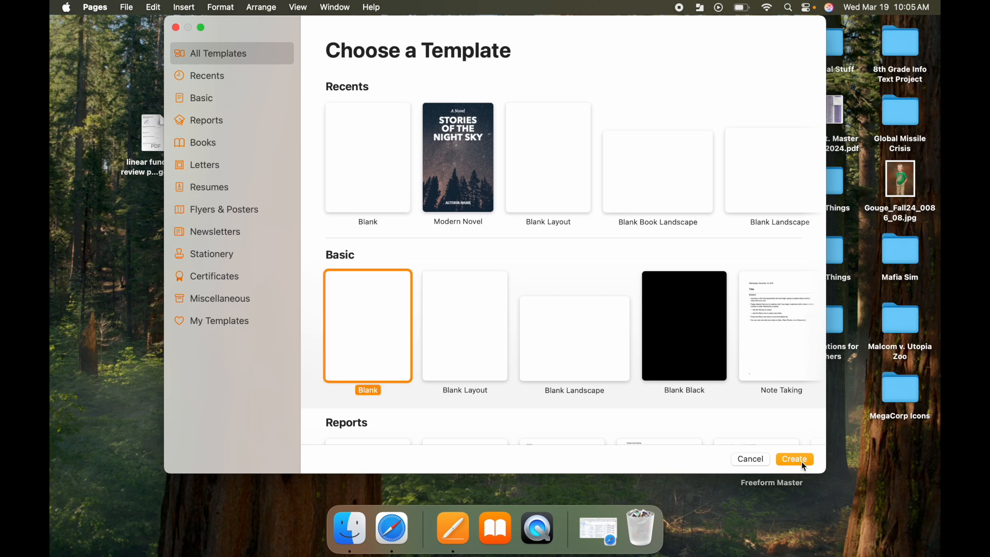
Create a Blank document, type 'This is pages.' and select the whole sentence
double_click(367, 348)
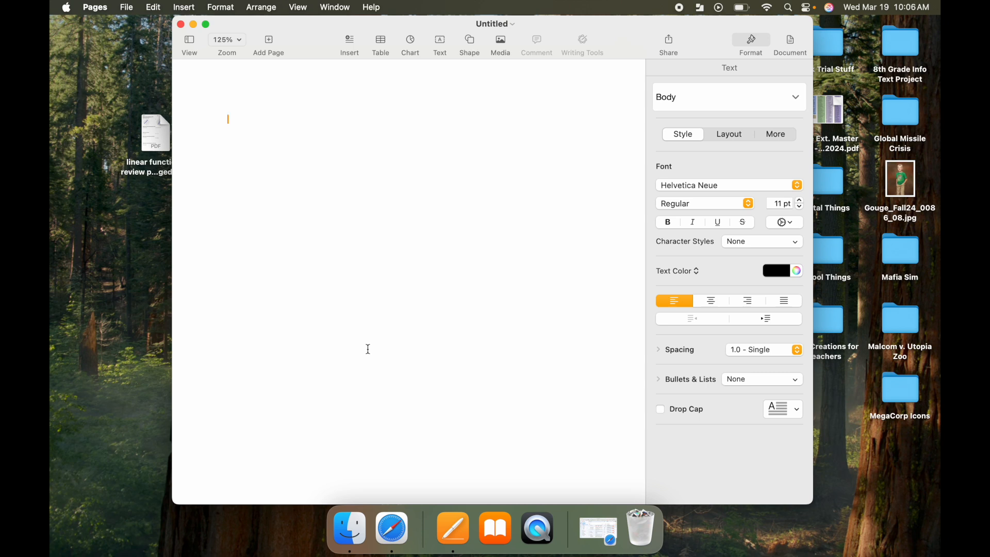
type("This is pages.")
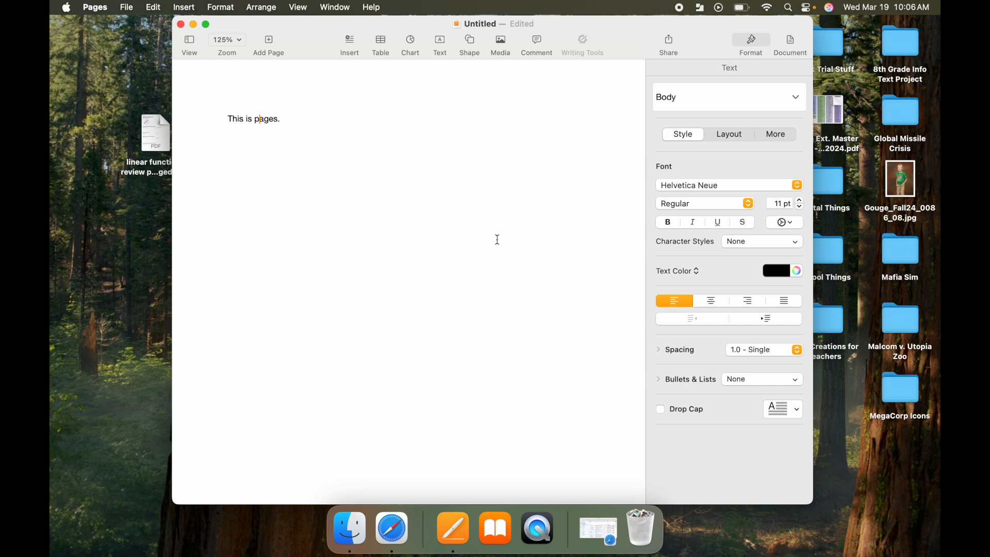
triple_click(260, 119)
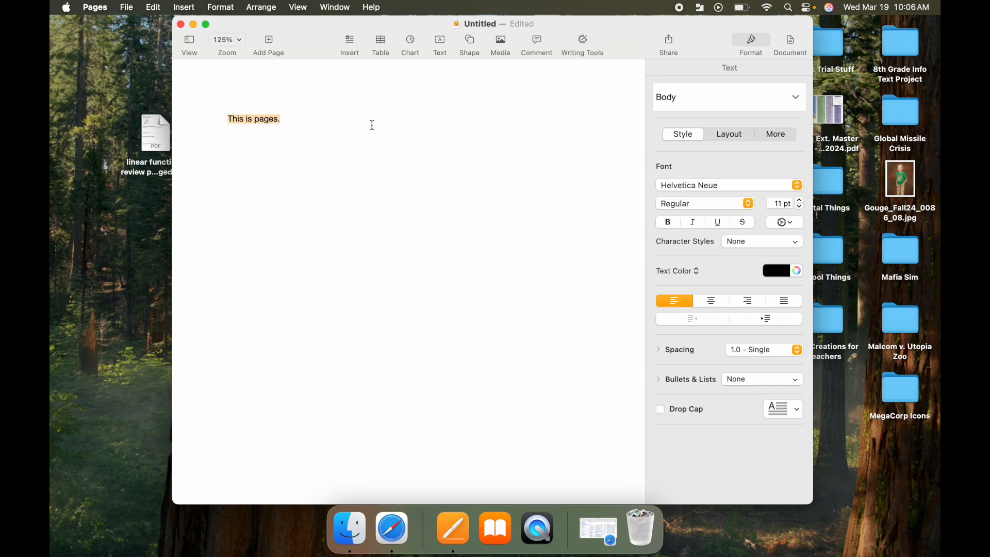
Toggle the Format sidebar off and on, then close and delete the test document
left_click(749, 44)
left_click(745, 43)
left_click(181, 24)
left_click(391, 339)
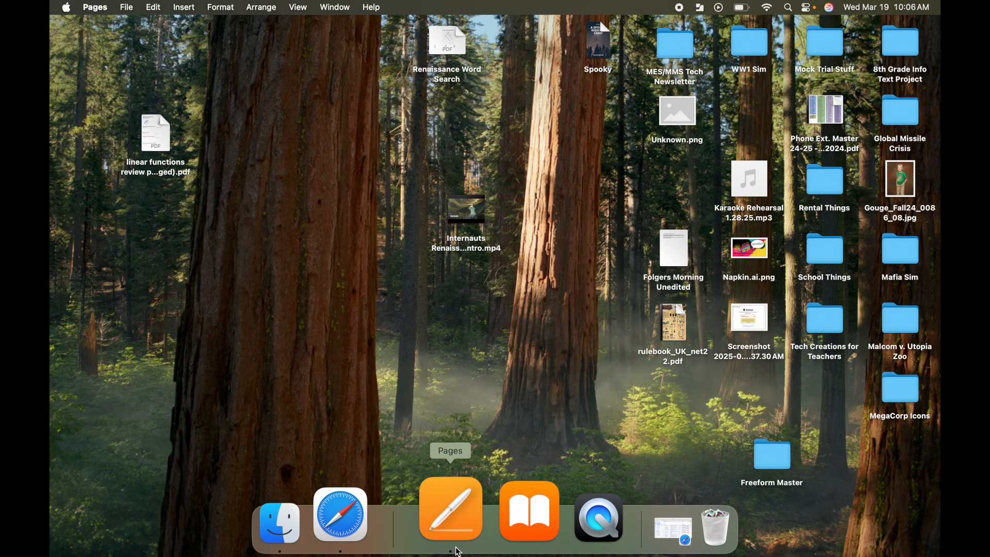
Create a new document from the Blank Layout template via File > New
left_click(132, 11)
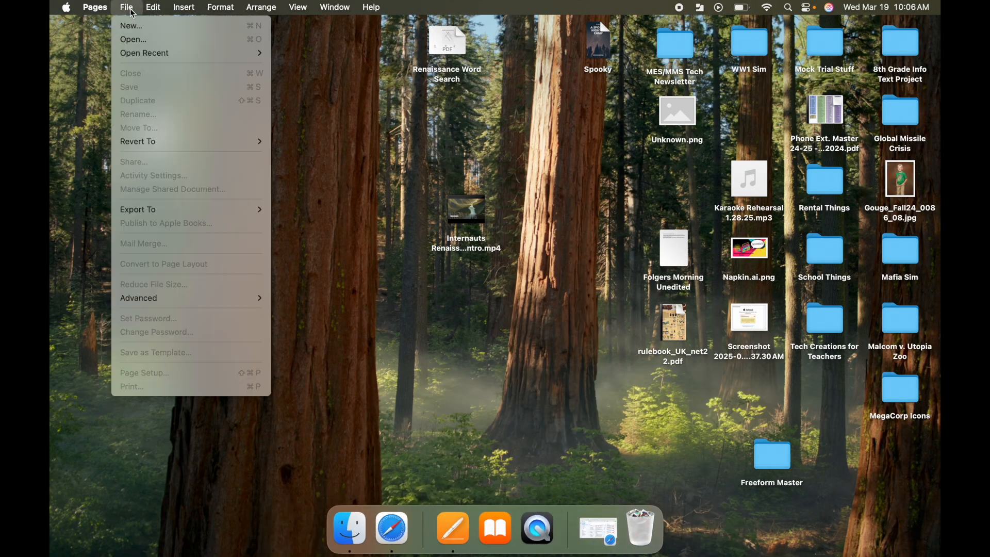
left_click(135, 26)
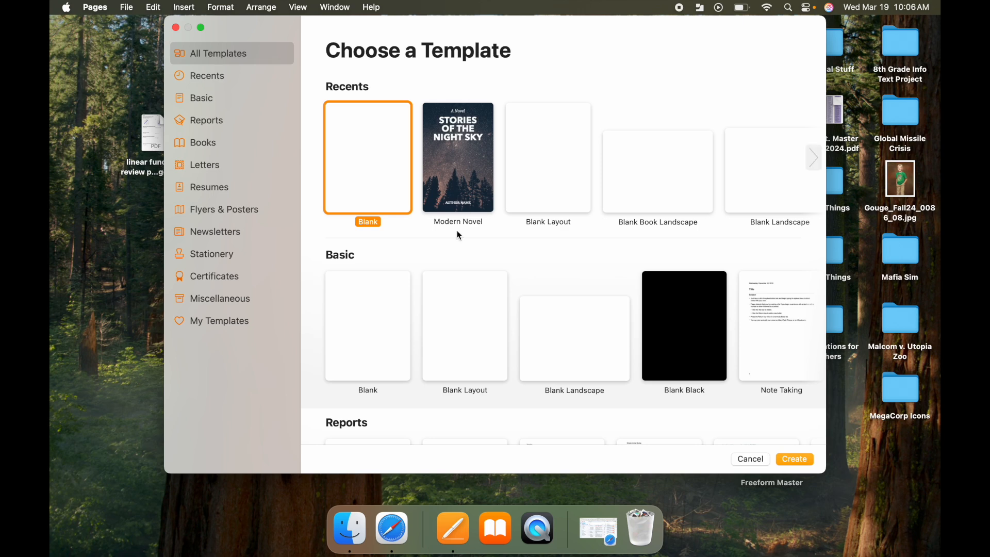
double_click(465, 360)
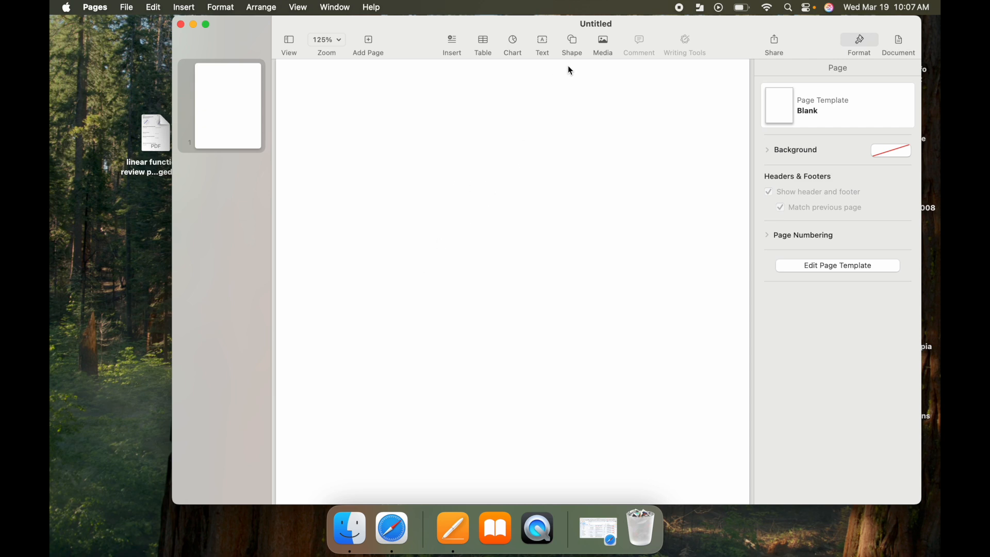
Preview the Media and Shape menus without inserting anything, then close the document
left_click(604, 46)
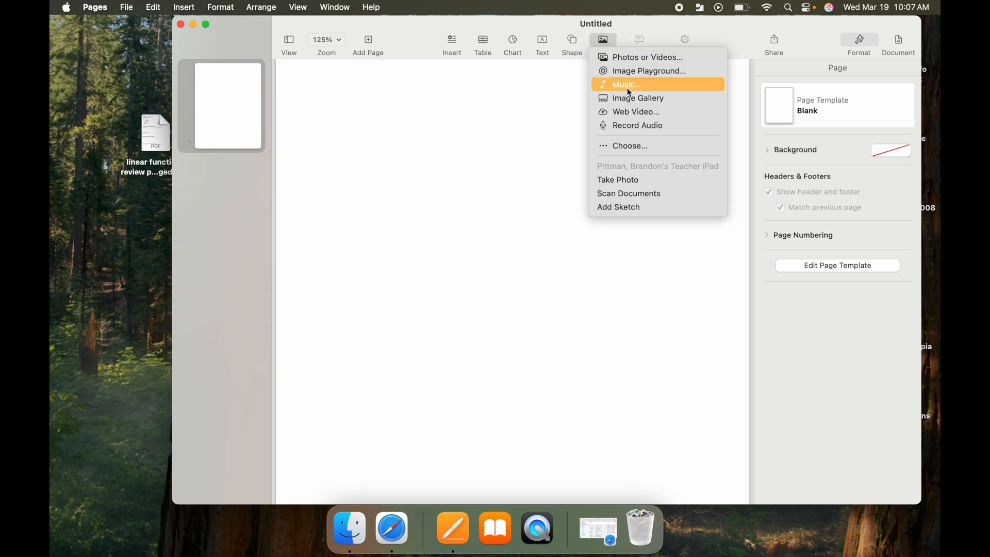
left_click(569, 40)
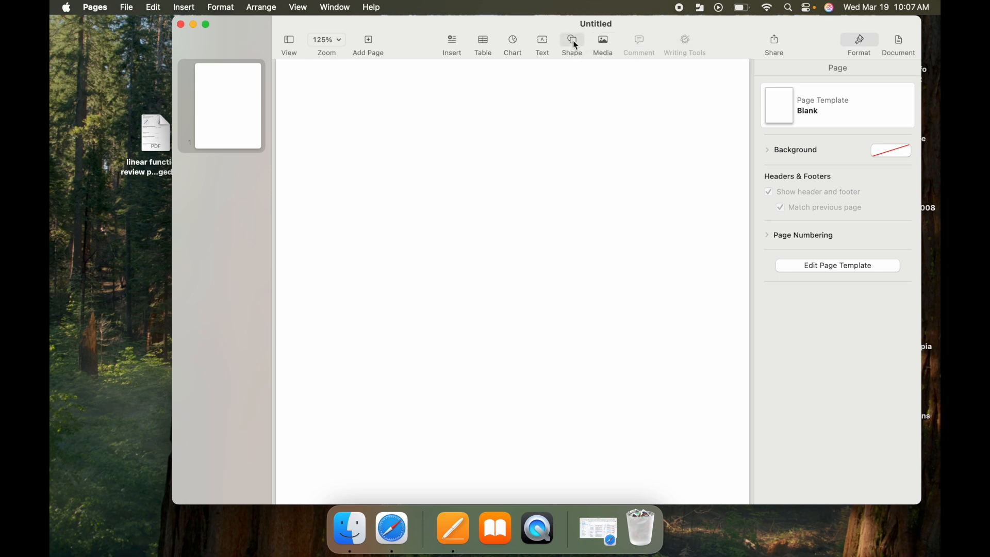
left_click(573, 42)
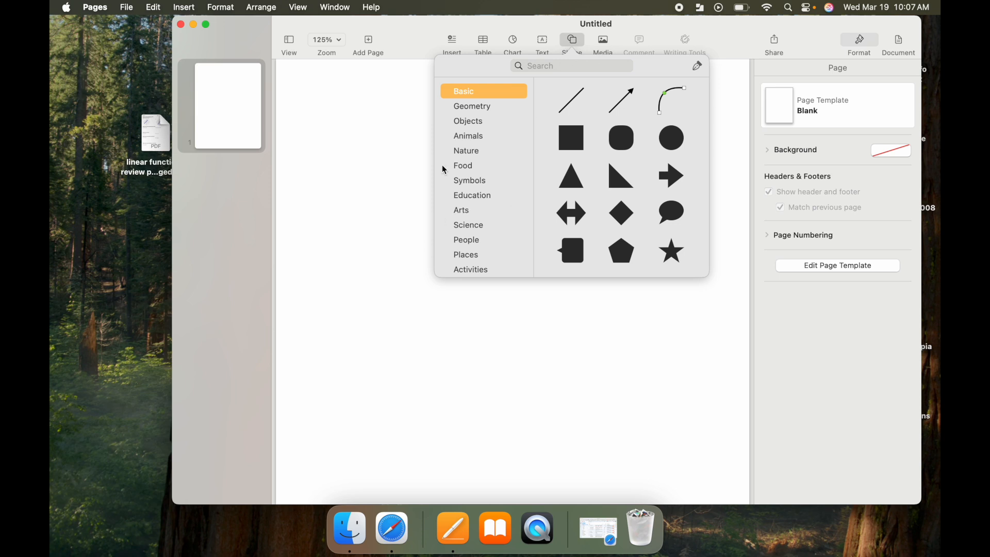
left_click(365, 196)
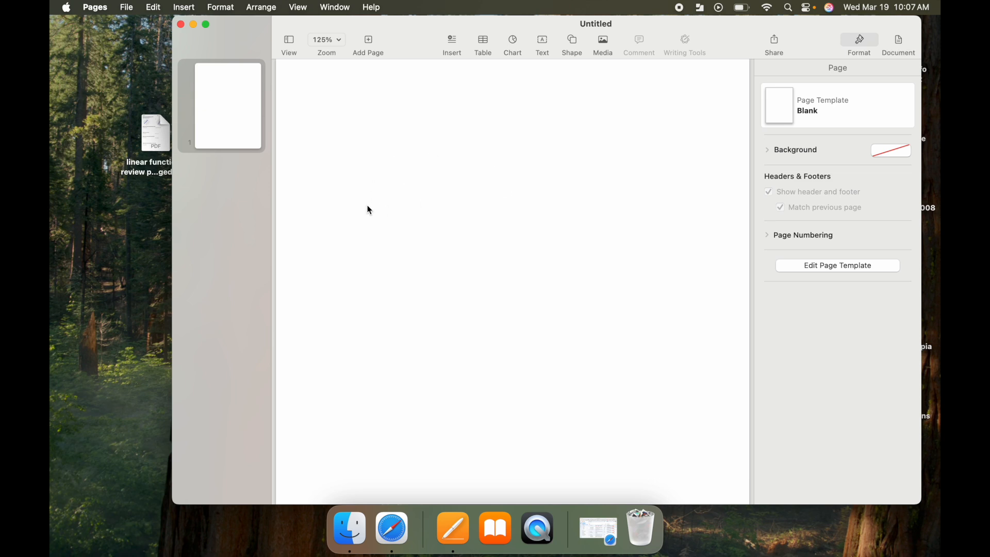
left_click(181, 25)
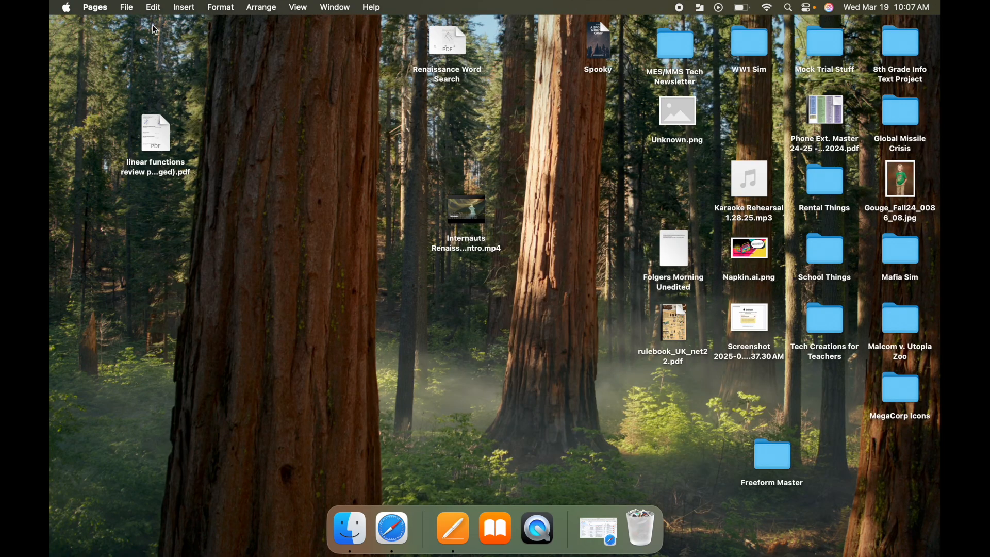
Via File > New, browse the Books – Portrait row and choose the Edgy Novel template
left_click(126, 7)
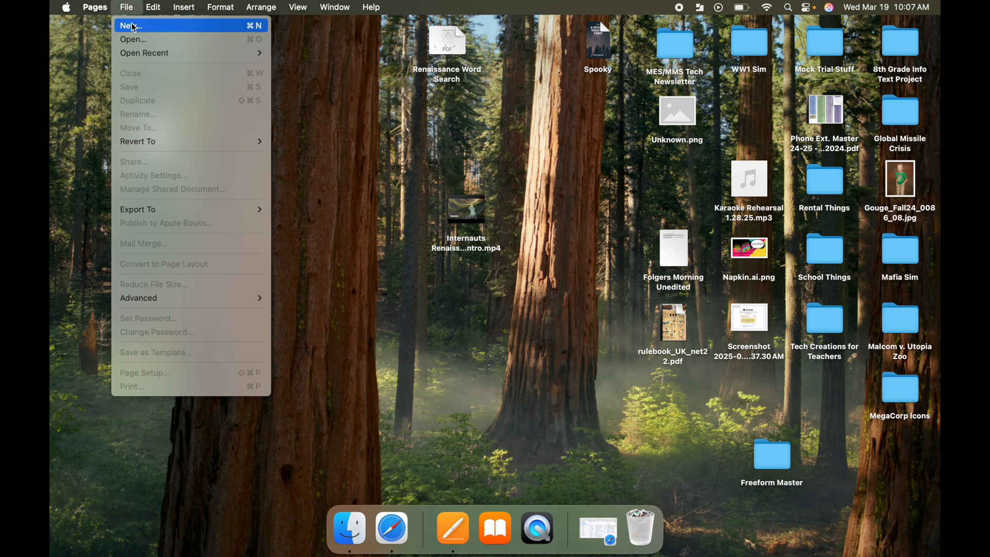
left_click(134, 27)
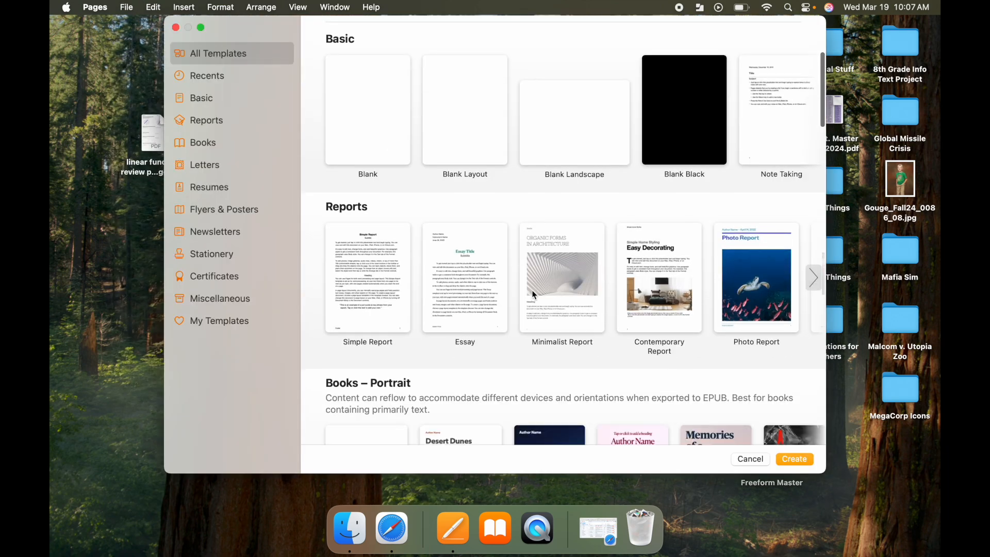
scroll(474, 315, "down", 1)
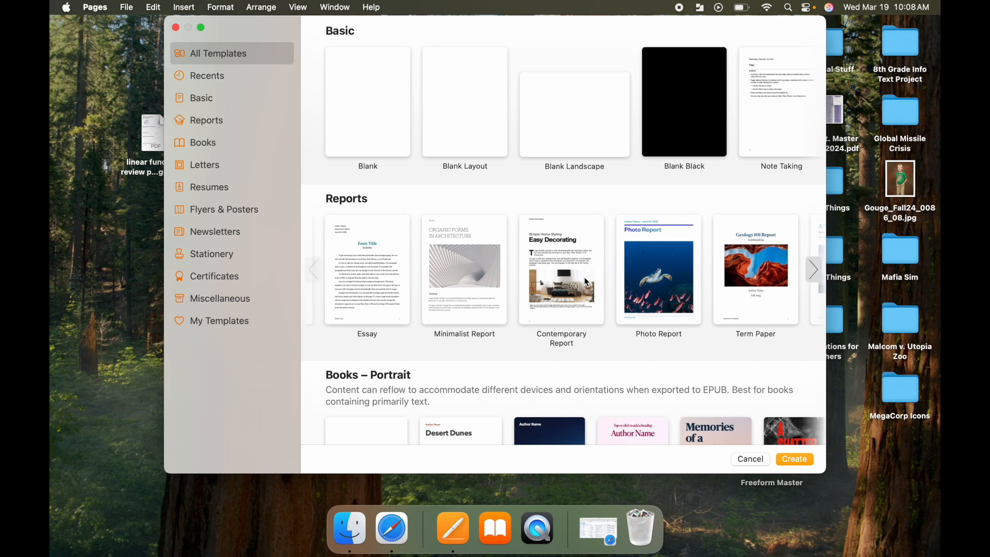
scroll(584, 277, "right", 3)
scroll(584, 277, "left", 3)
scroll(590, 284, "right", 3)
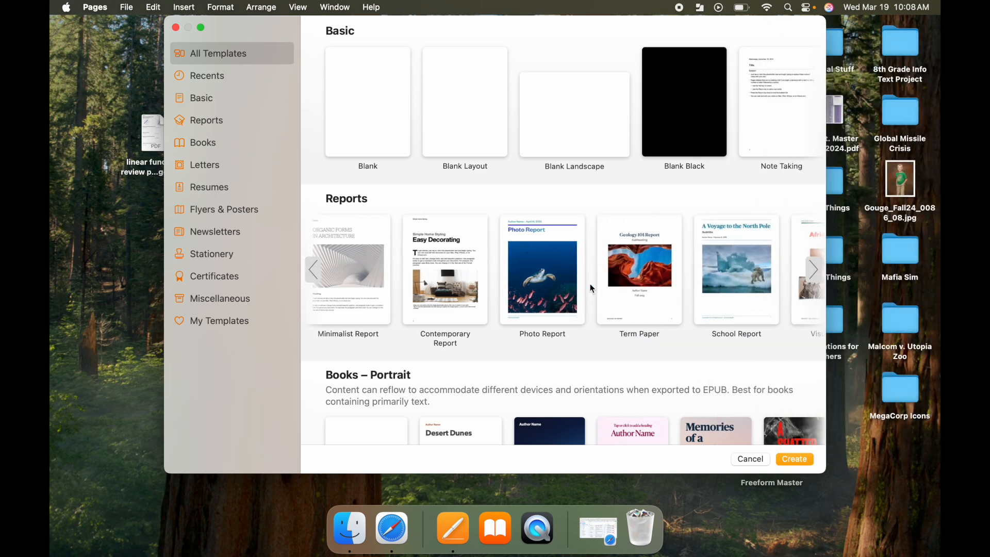
scroll(590, 284, "right", 3)
scroll(590, 284, "left", 3)
scroll(559, 294, "right", 3)
scroll(560, 297, "left", 3)
scroll(562, 299, "right", 3)
scroll(561, 297, "right", 3)
scroll(506, 294, "left", 3)
scroll(499, 292, "right", 3)
scroll(500, 292, "right", 3)
scroll(499, 292, "left", 3)
scroll(477, 364, "down", 5)
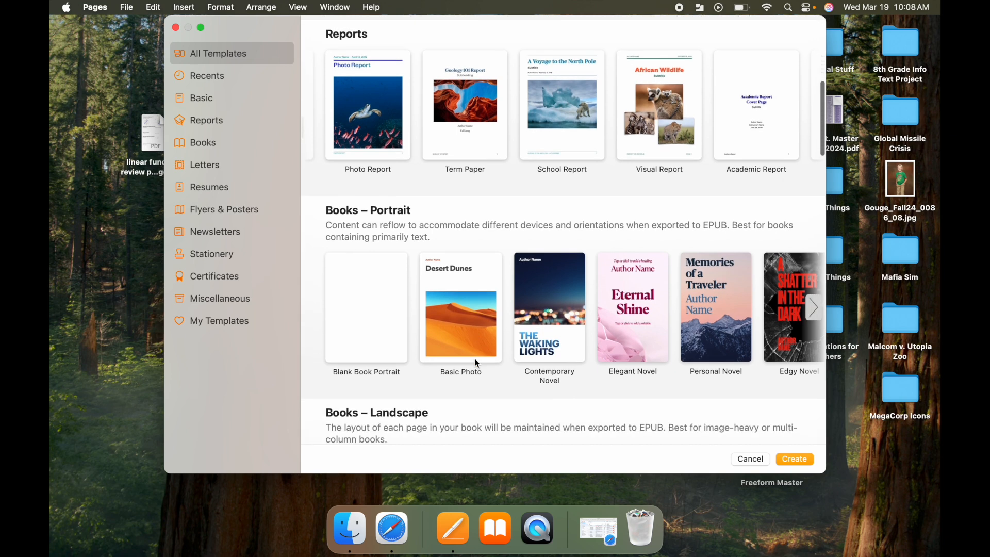
scroll(514, 326, "right", 5)
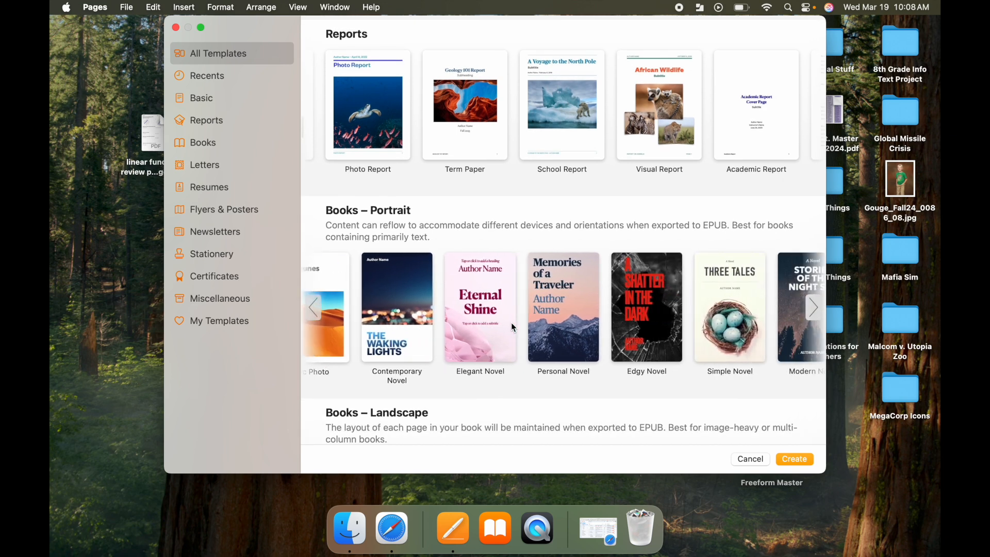
scroll(514, 326, "right", 3)
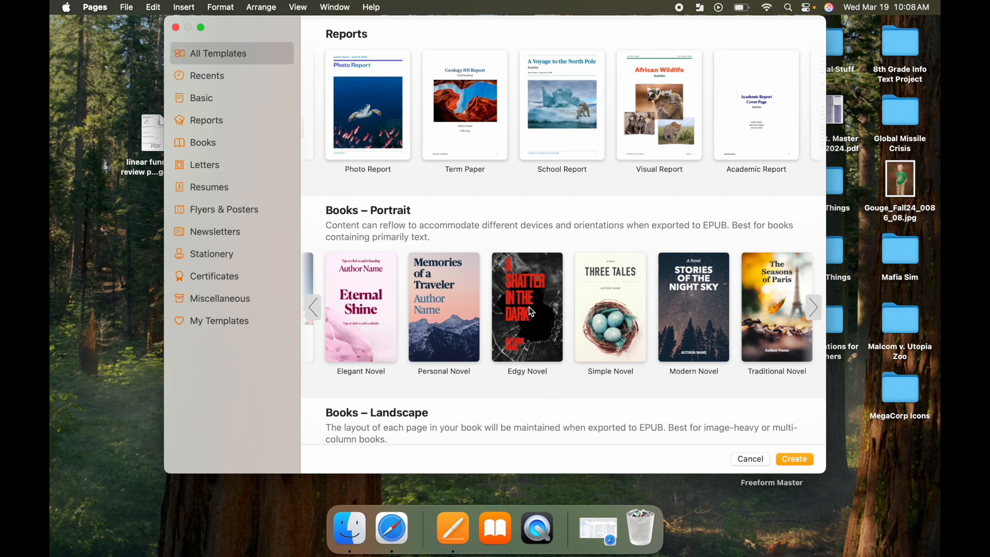
left_click(530, 310)
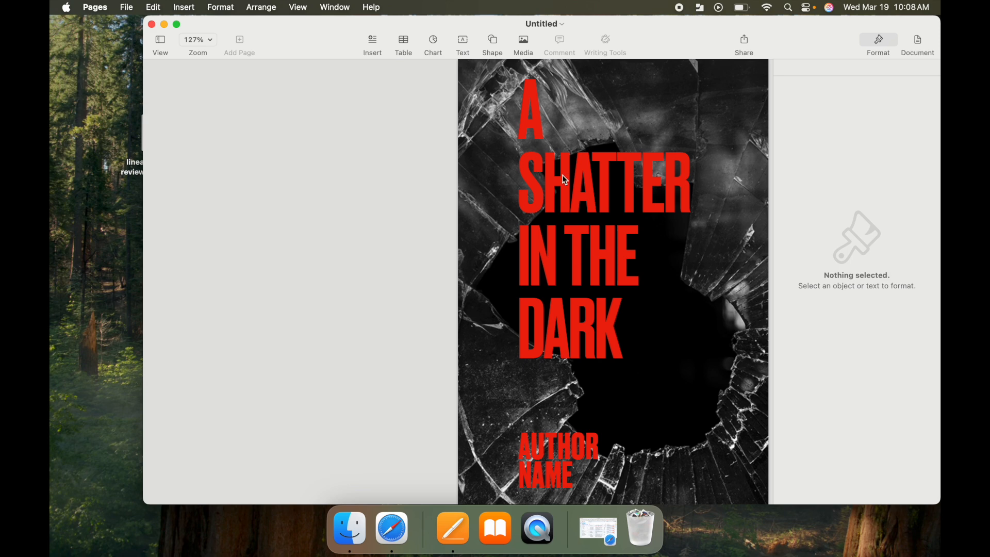
Scroll through the Edgy Novel pages to About the Author, then back up to the cover
scroll(458, 354, "down", 10)
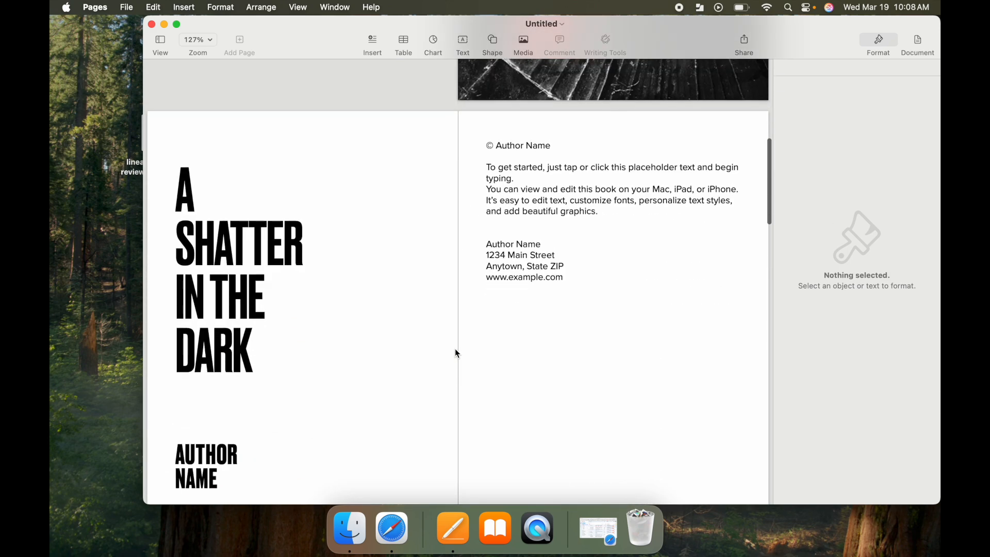
scroll(440, 385, "down", 12)
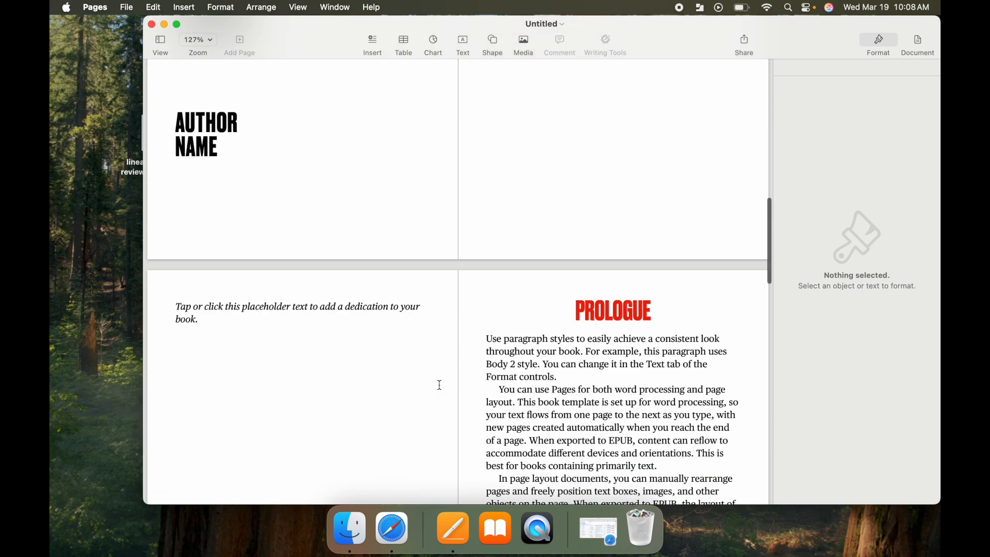
scroll(440, 385, "up", 2)
scroll(440, 385, "down", 10)
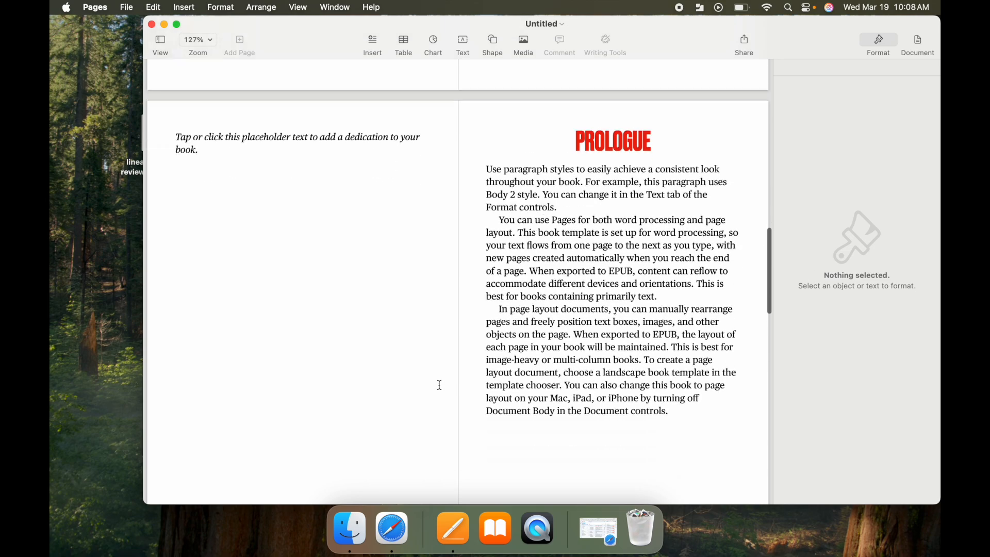
scroll(440, 385, "down", 10)
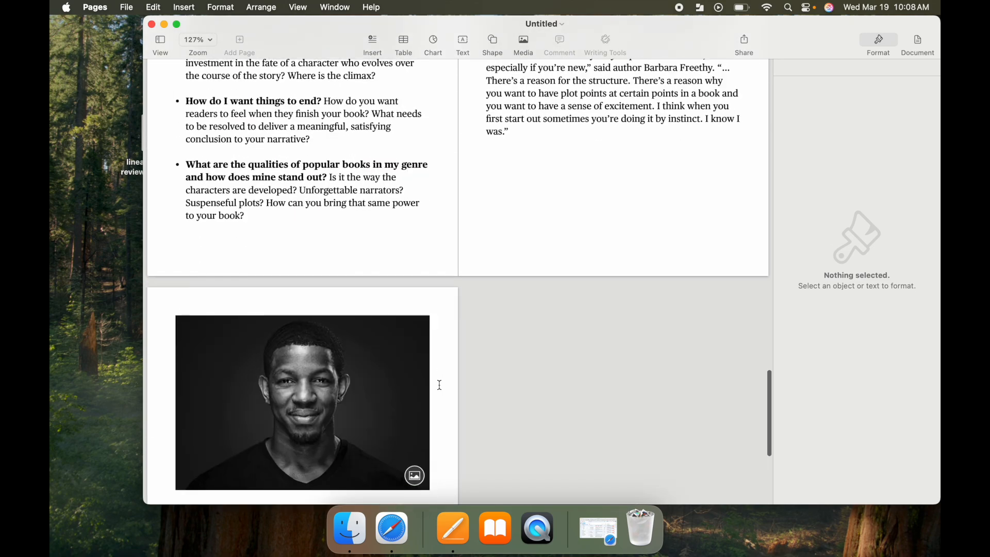
scroll(440, 386, "up", 20)
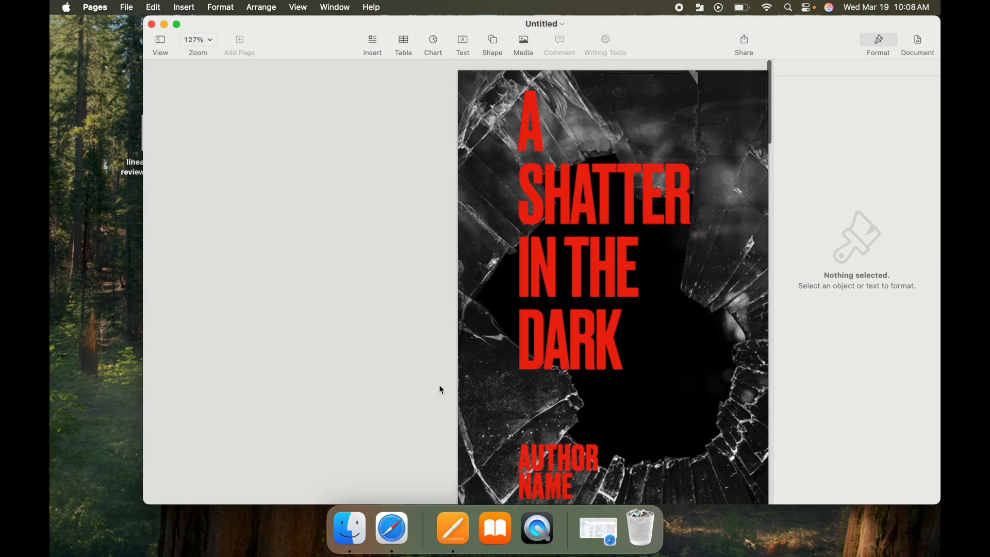
Replace the cover title with 'A SPOOKY NIGHT AT CAMP'
left_click(564, 237)
left_click(564, 237)
left_click(564, 237)
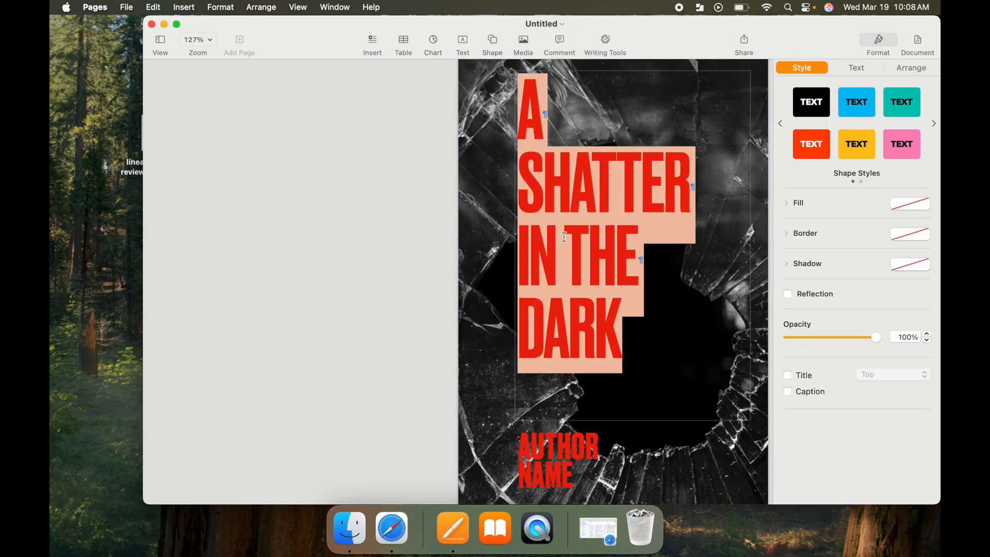
type("A SPOOKY")
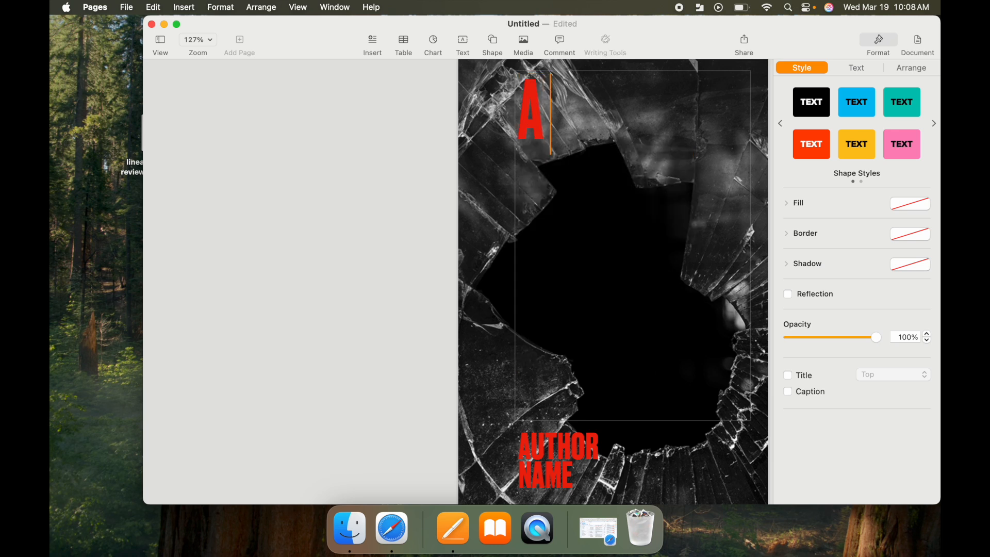
type(" NI")
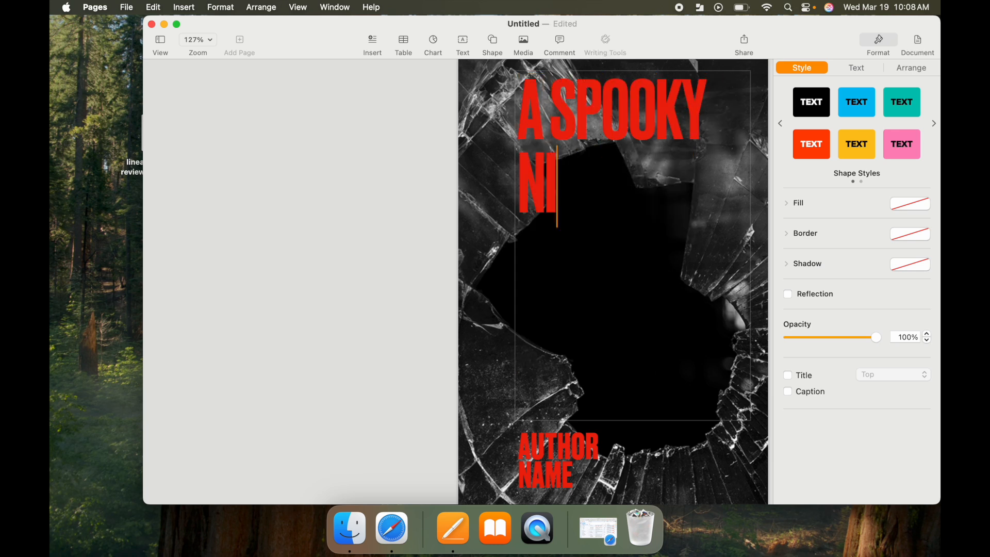
type("GHT AT CAMP")
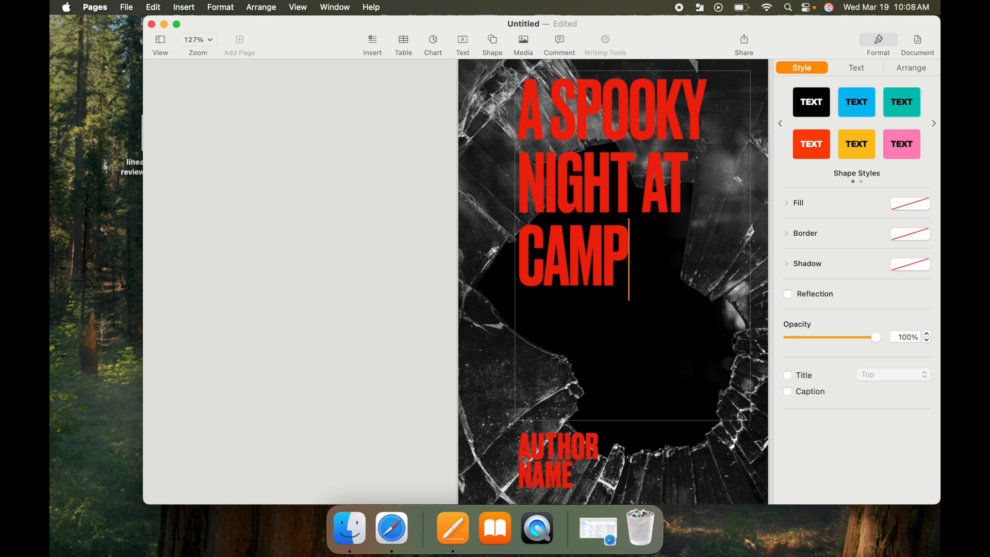
Replace the AUTHOR NAME placeholder on the cover with the author's name
left_click(559, 457)
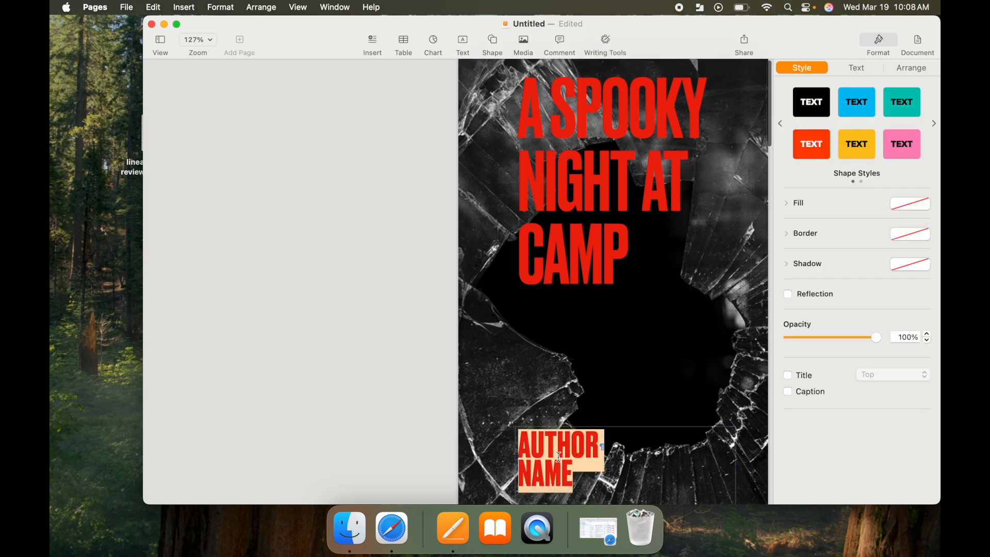
type("LINCOLN MAST")
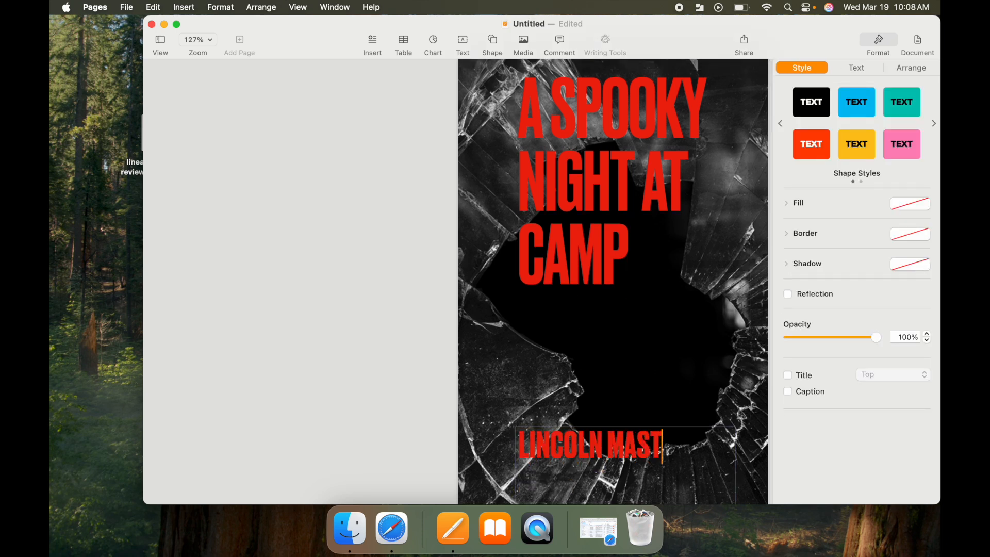
type("ERS")
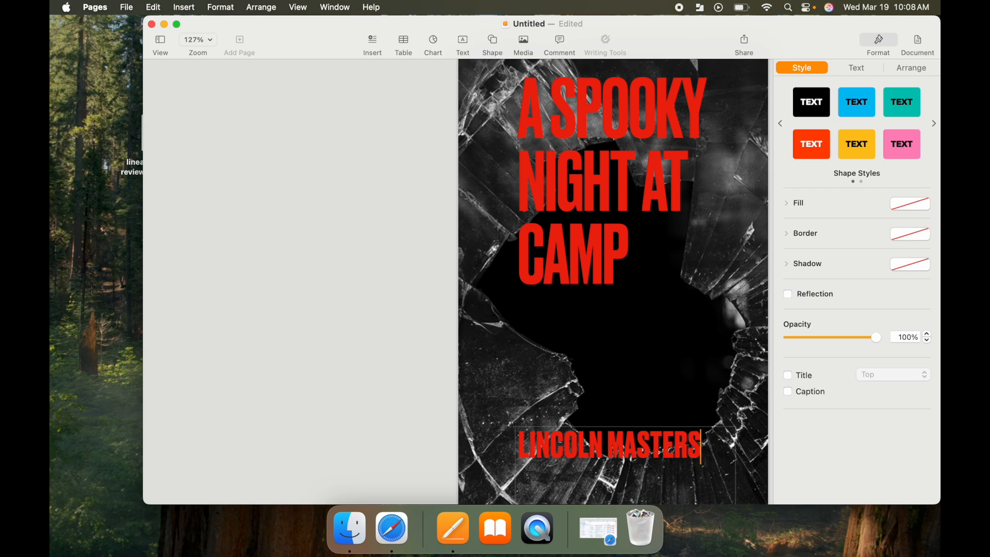
left_click(477, 378)
left_click(412, 397)
scroll(410, 393, "down", 10)
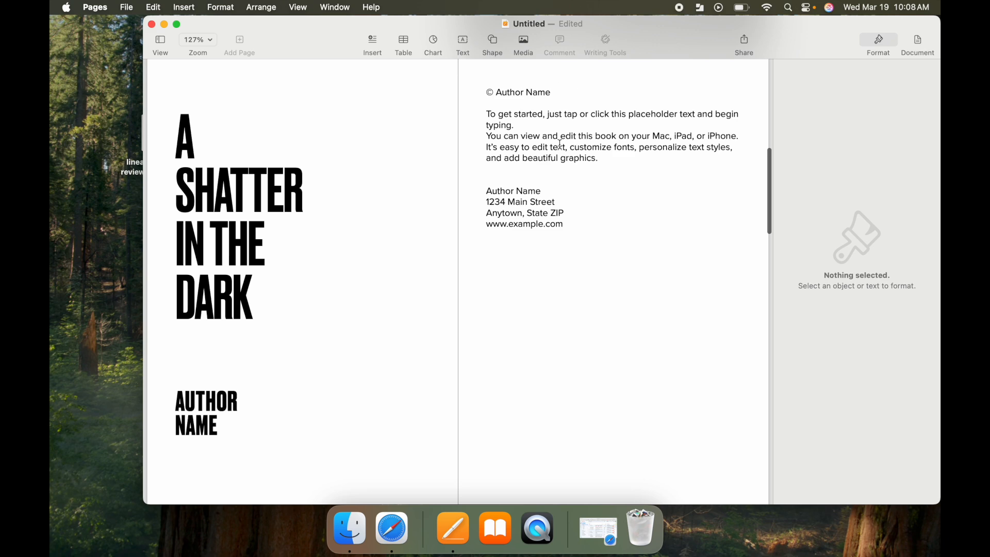
scroll(484, 327, "down", 15)
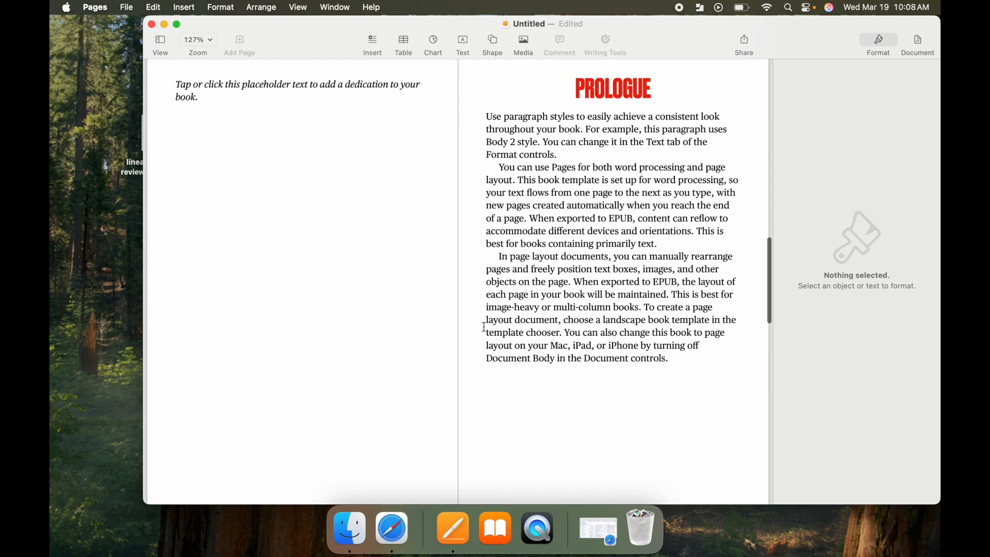
scroll(387, 341, "down", 15)
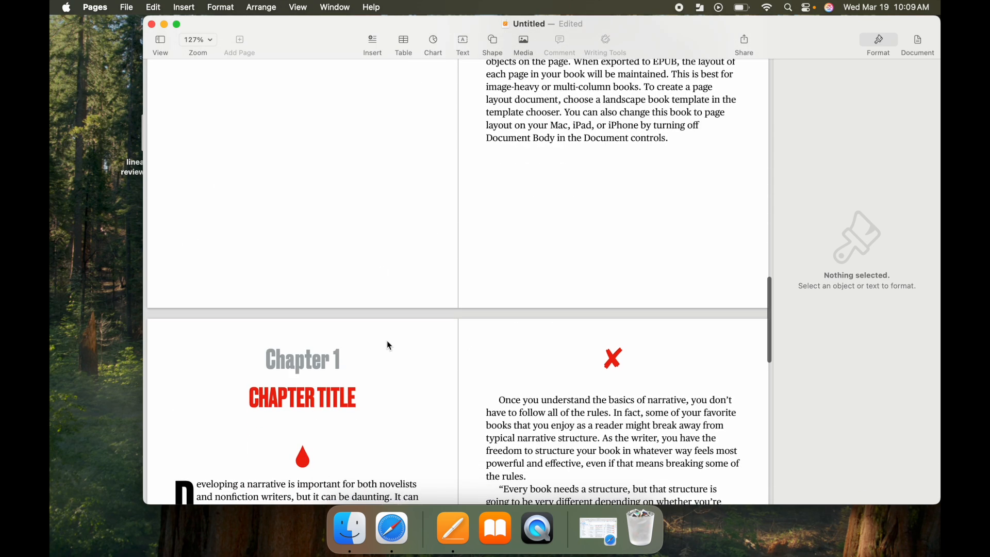
scroll(436, 312, "up", 15)
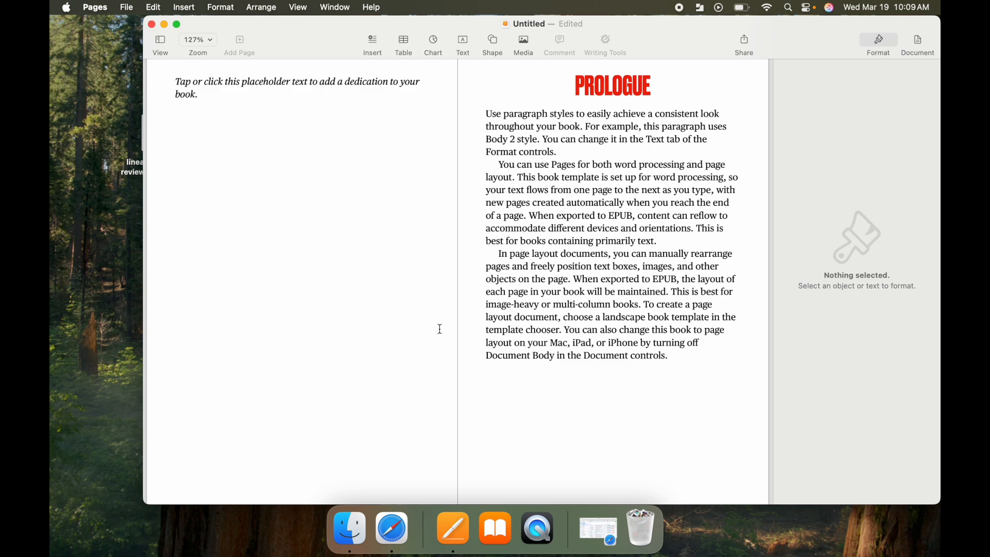
scroll(440, 329, "up", 20)
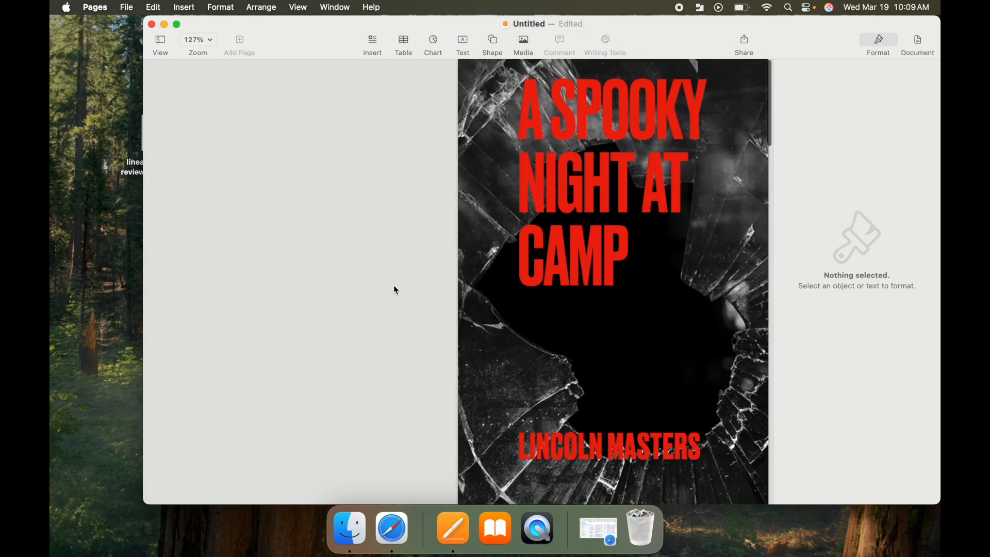
Export the book as an EPUB titled 'Spooky Night' to the Desktop
left_click(129, 9)
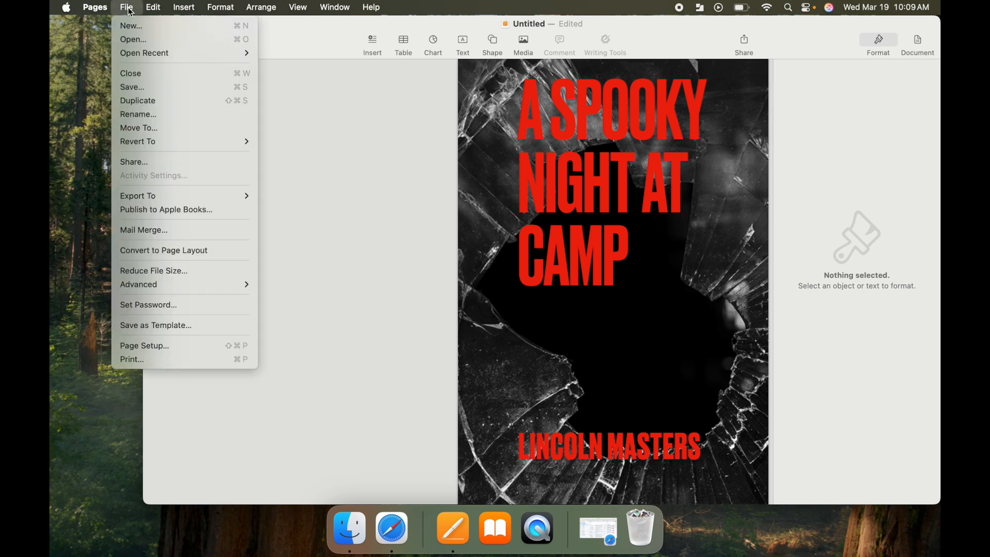
mouse_move(152, 196)
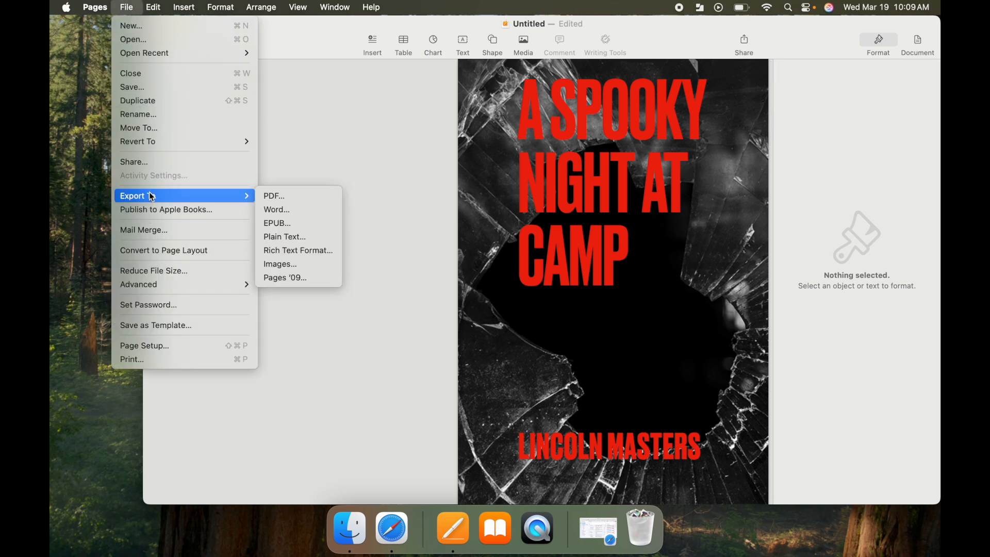
left_click(285, 225)
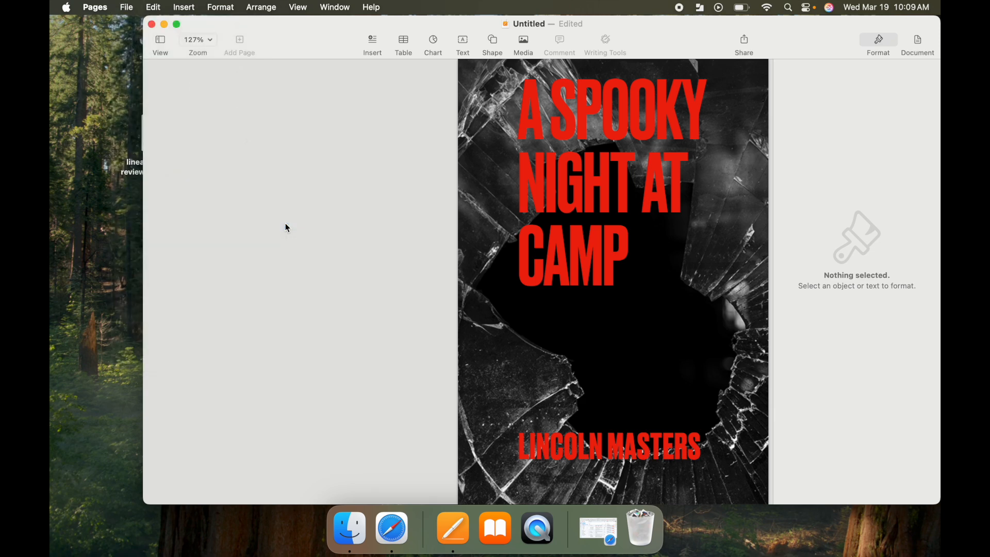
double_click(482, 205)
type("Spooky Night")
left_click(707, 374)
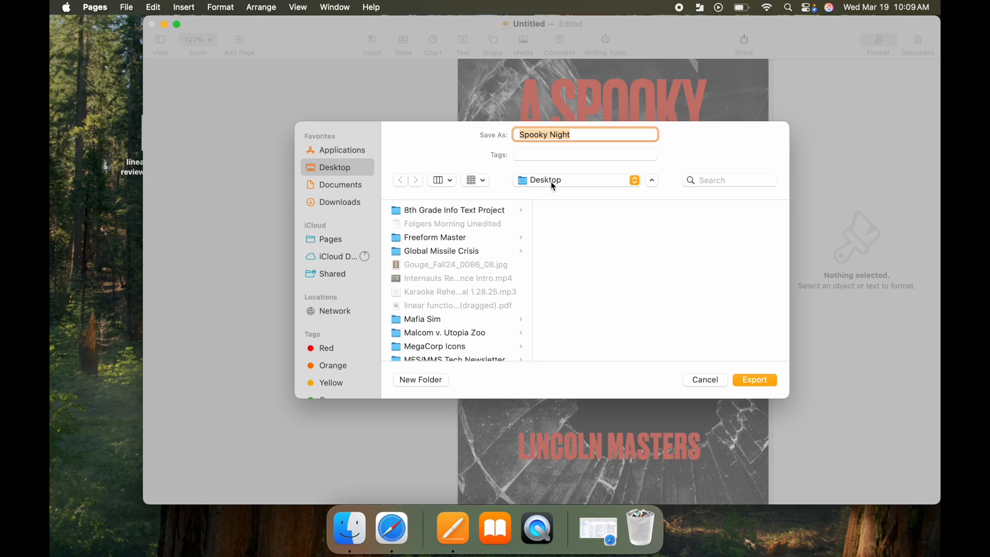
left_click(755, 381)
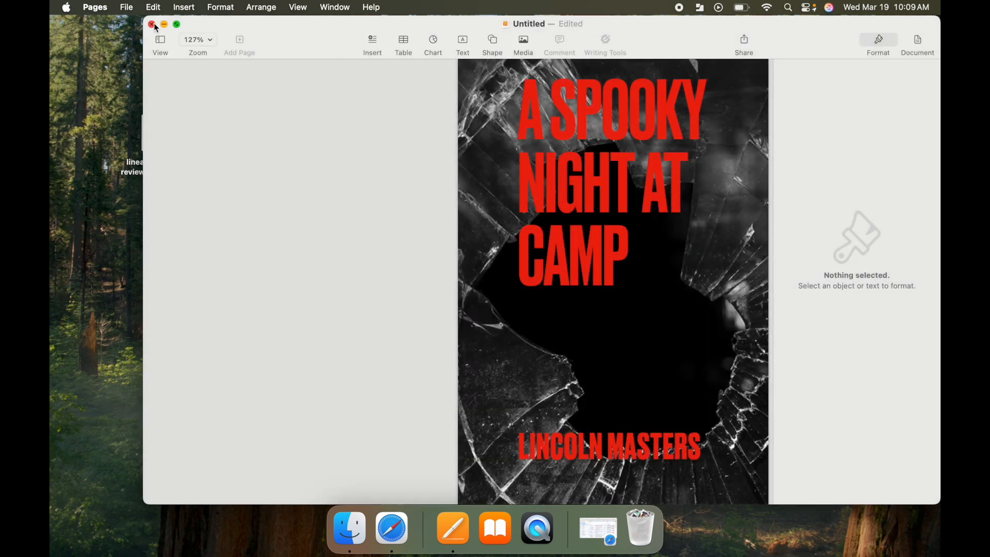
Close the book window, cancel the keep-document prompt, and minimize the window
left_click(155, 25)
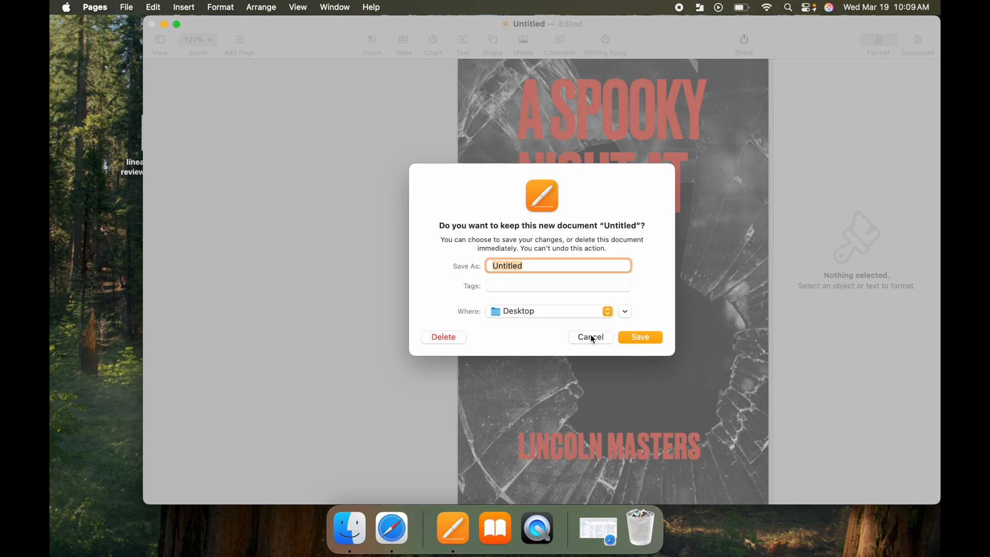
left_click(591, 338)
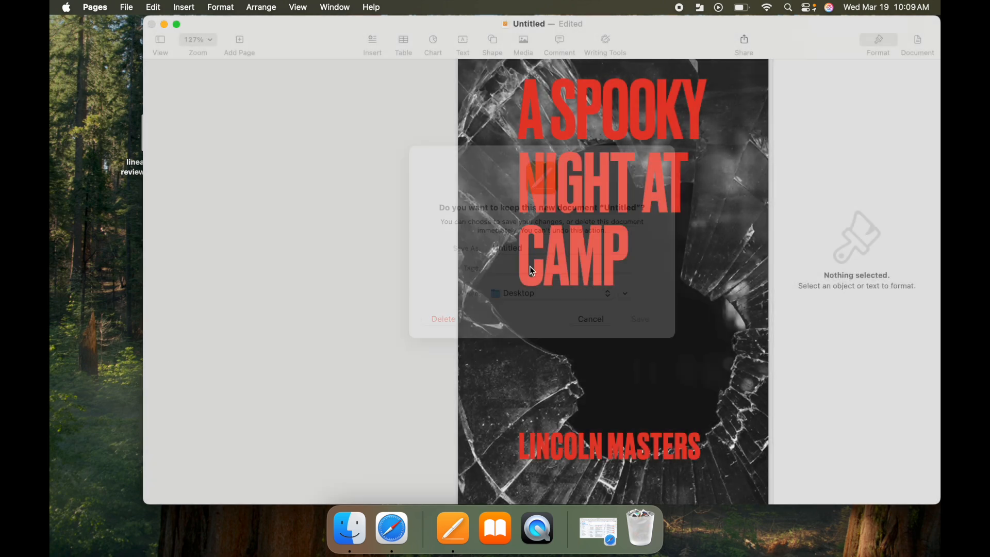
left_click(164, 24)
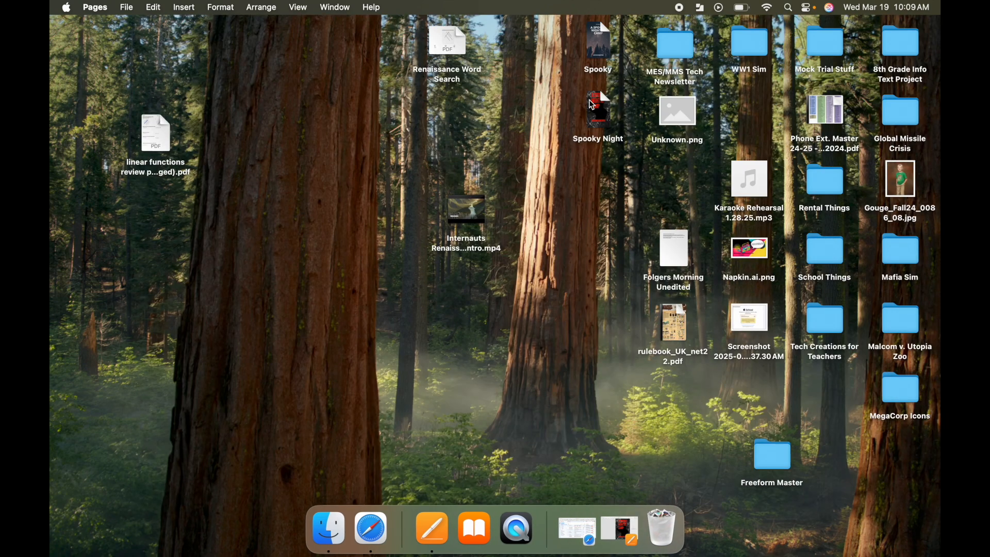
Open the Spooky Night EPUB in Books, page through it, then close it and quit Books
double_click(599, 105)
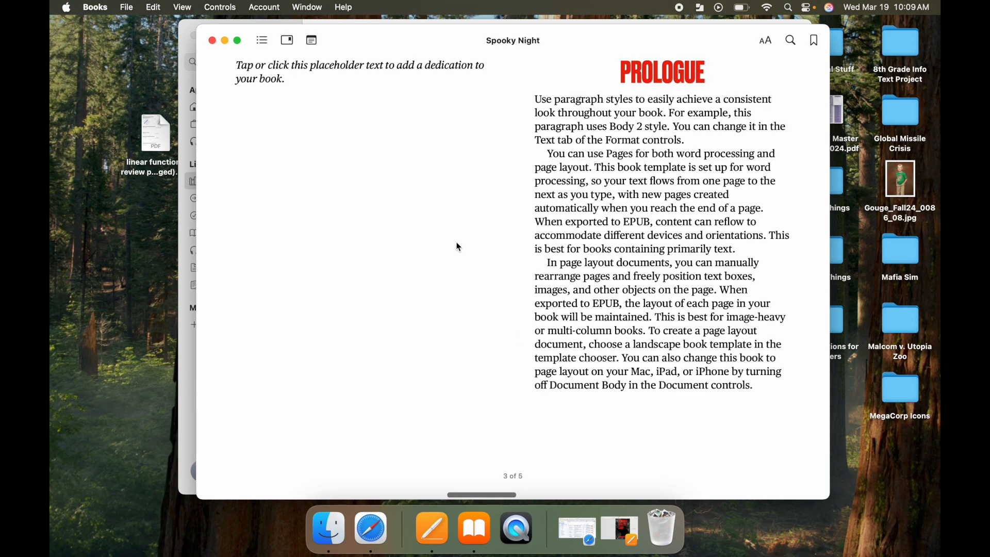
scroll(458, 245, "left", 10)
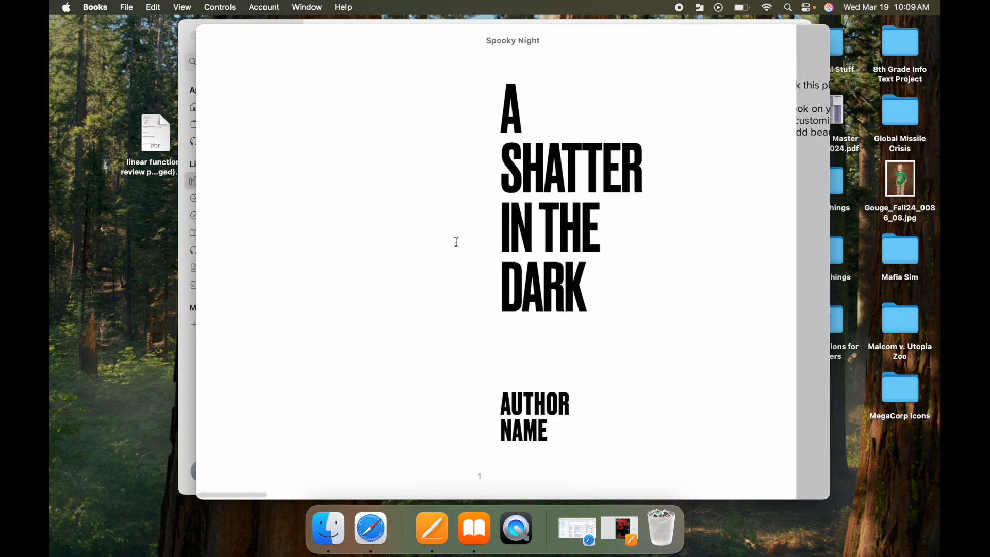
scroll(457, 243, "right", 5)
scroll(457, 243, "right", 3)
scroll(457, 245, "right", 3)
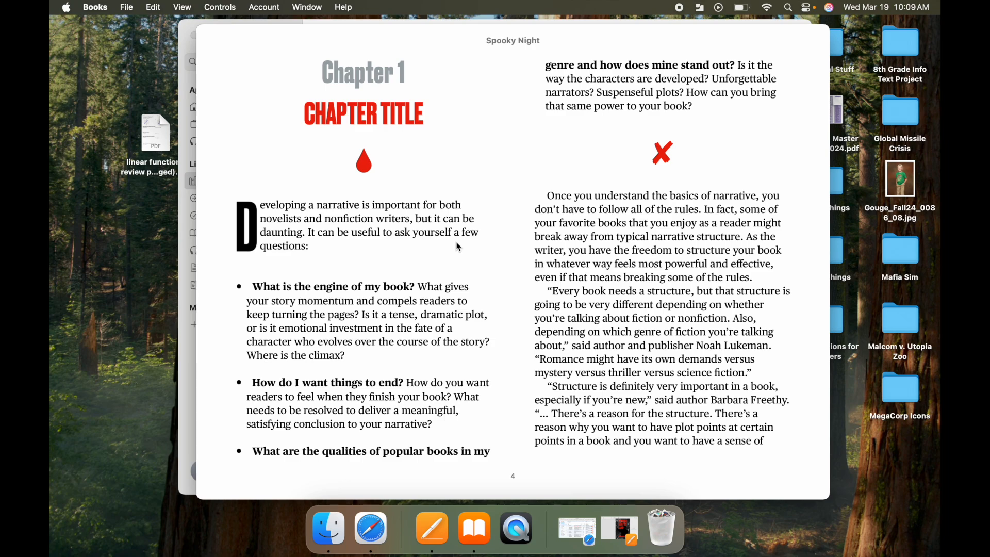
scroll(459, 246, "right", 2)
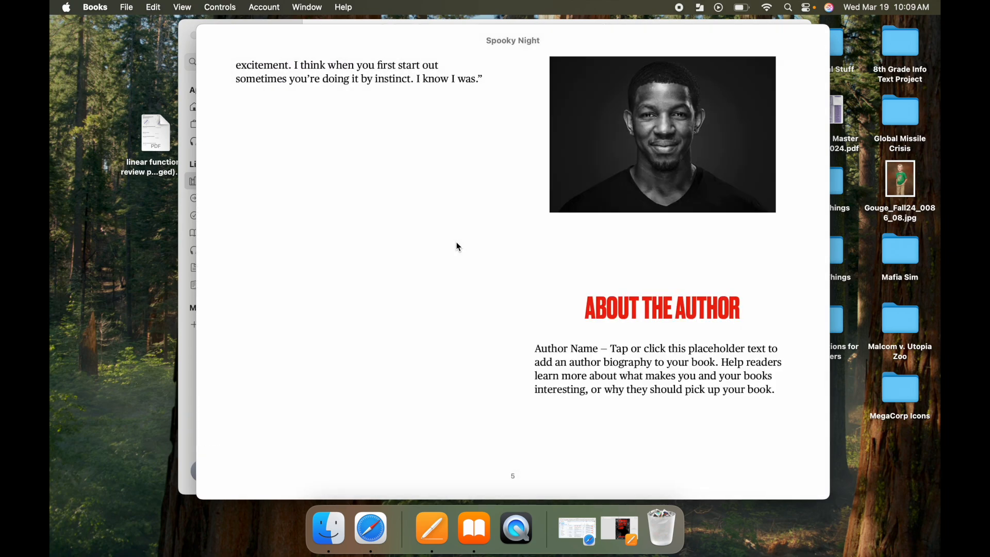
scroll(459, 246, "left", 3)
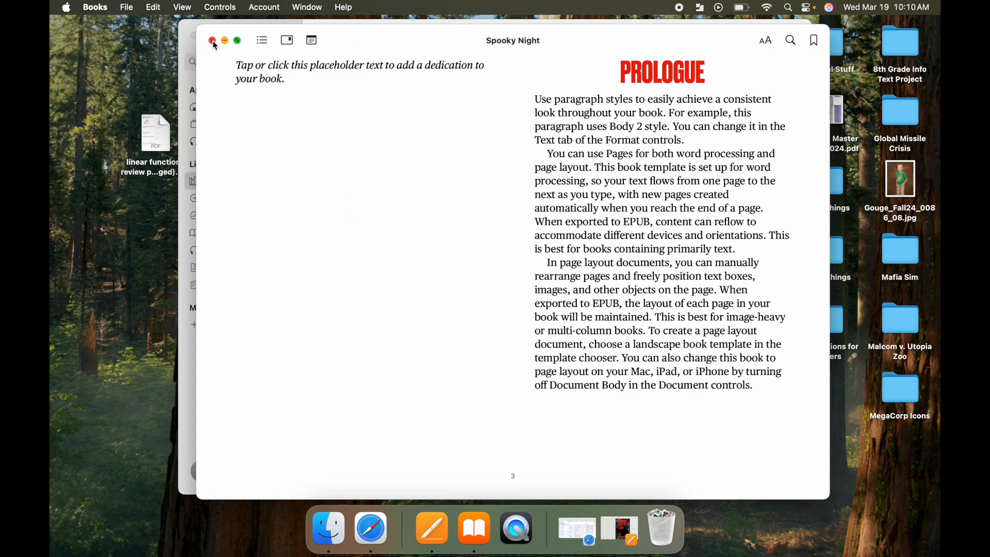
left_click(213, 41)
key("super+q")
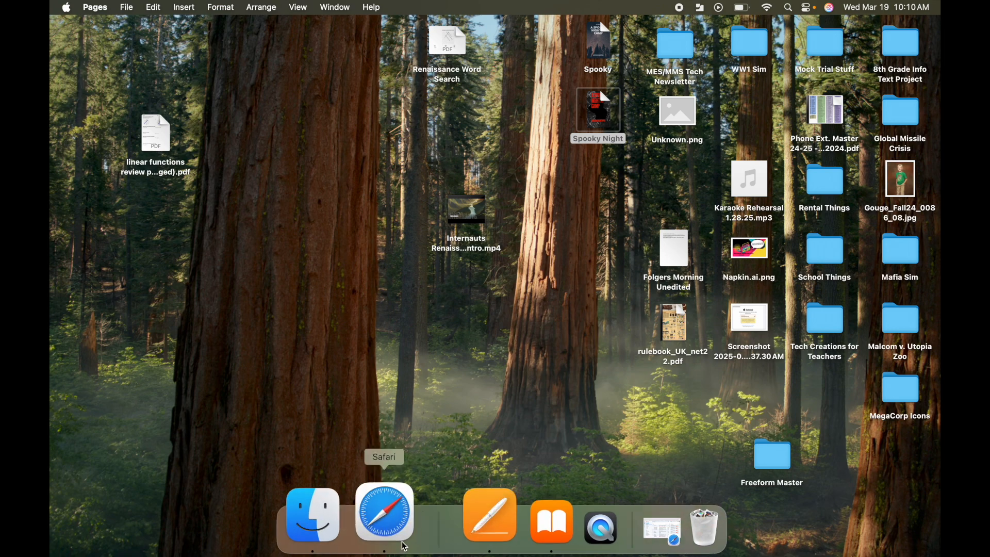
Bring Pages forward from the Dock and choose New Document to show the template chooser
left_click(456, 530)
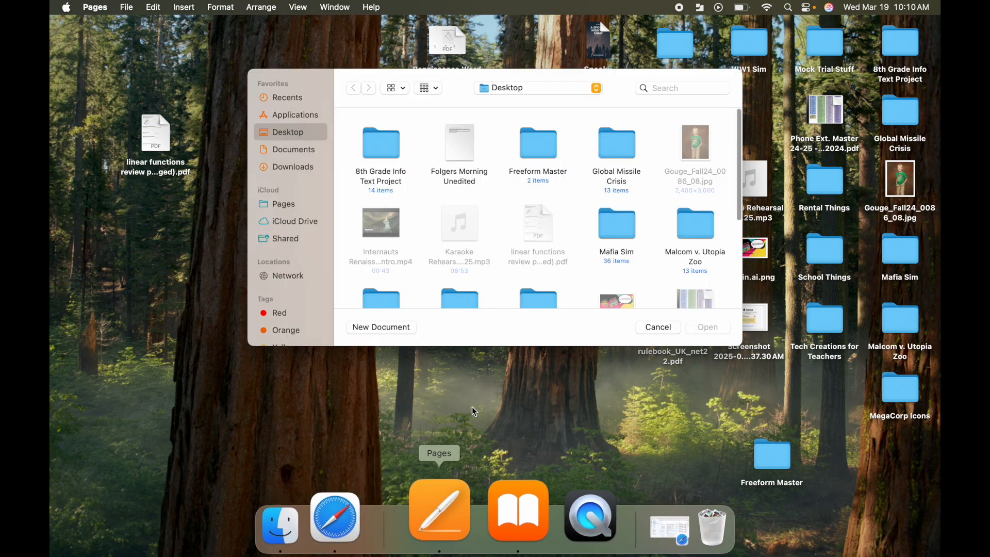
left_click(382, 325)
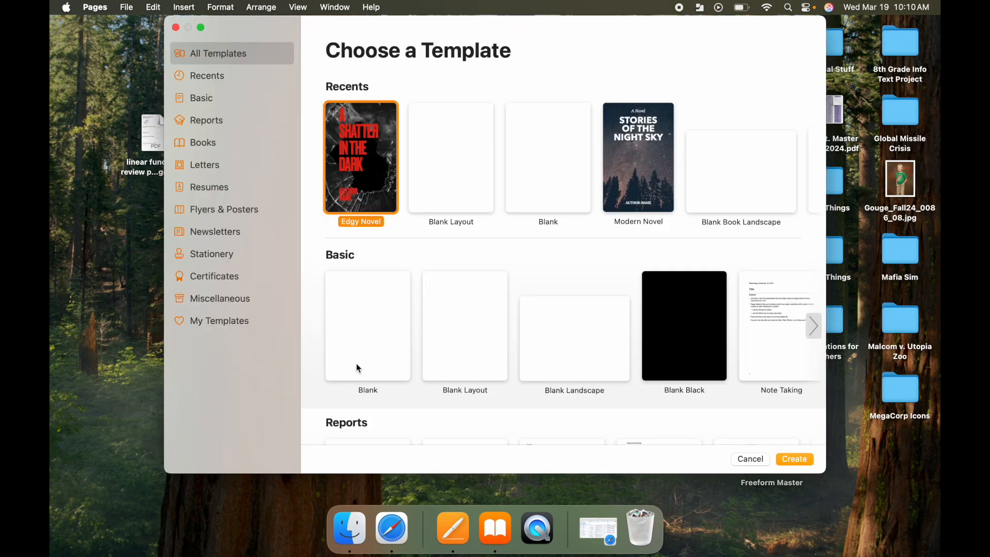
Create a blank document and paste in the three-paragraph Folgers story text
double_click(361, 336)
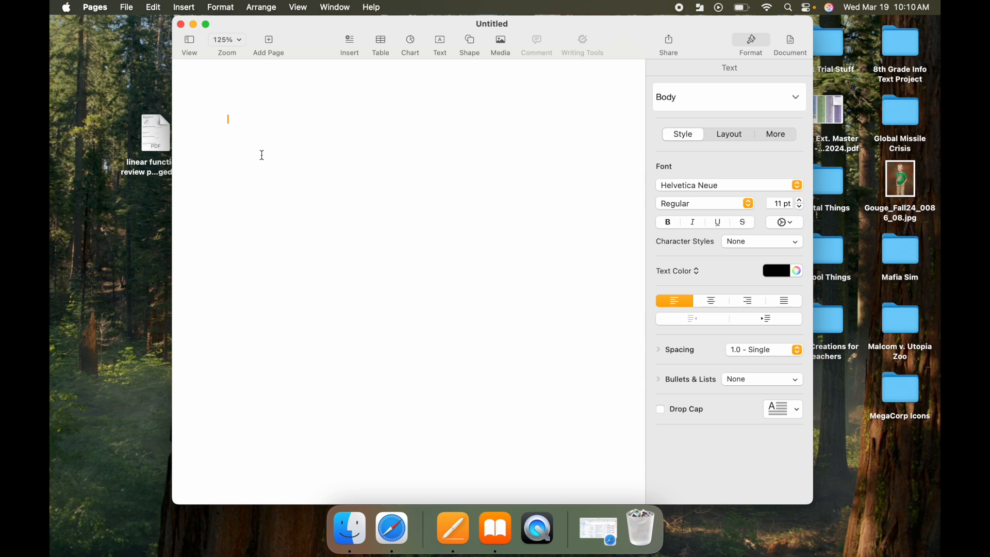
type("The best part of waking up is Folgers in your cup.  That was the jingle that was playing in my head as I woke up on a Sunday morning. It, of course, had to be raining. I hate a rainy Sunday. Sundays are supposed to be sunny and always feel like Easter, but maybe that’s just me.  My phone dinged with a text message. \"And so it begins…\" I thought to myself as I picked up the phone to check the notification.")
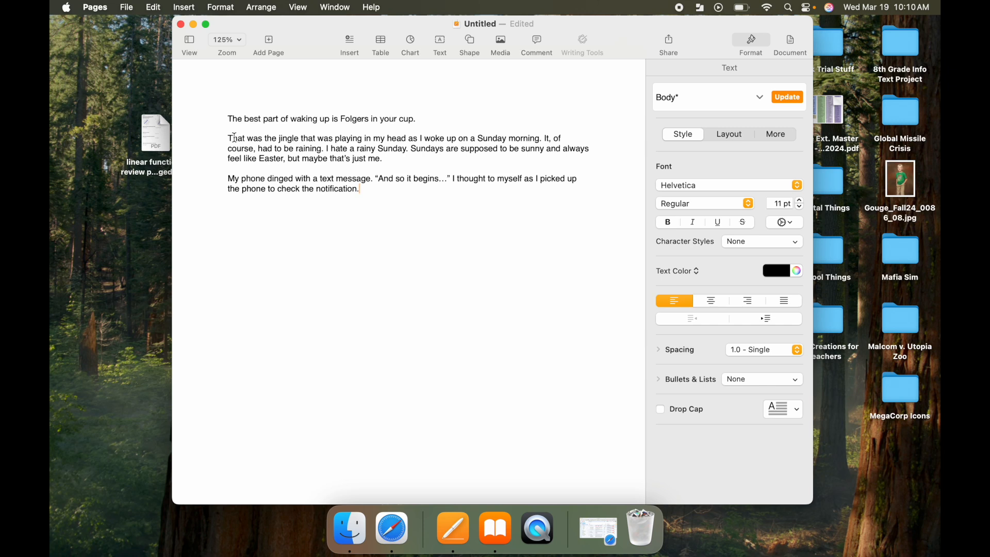
Give the second paragraph a three-line drop cap 'T', trying other styles but keeping the default
left_click(660, 409)
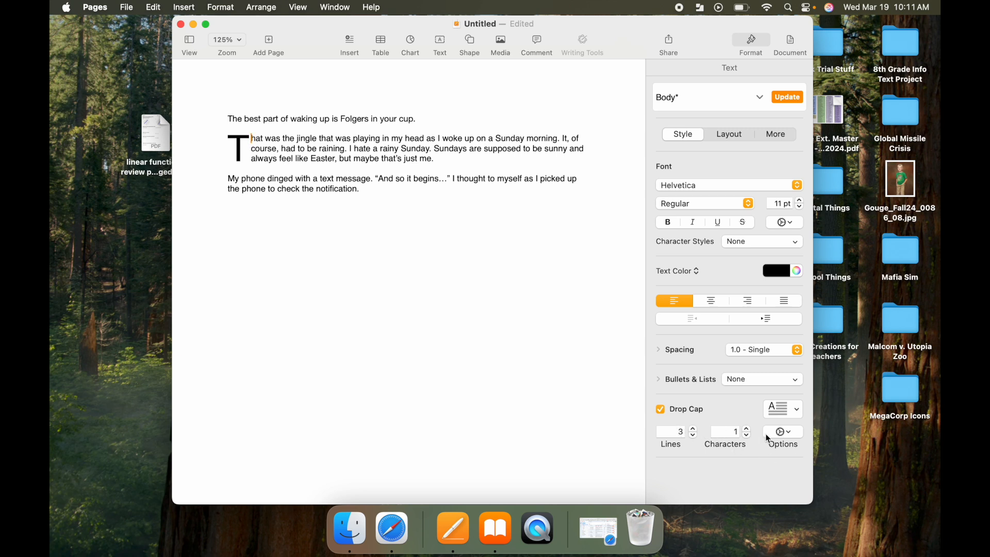
left_click(747, 429)
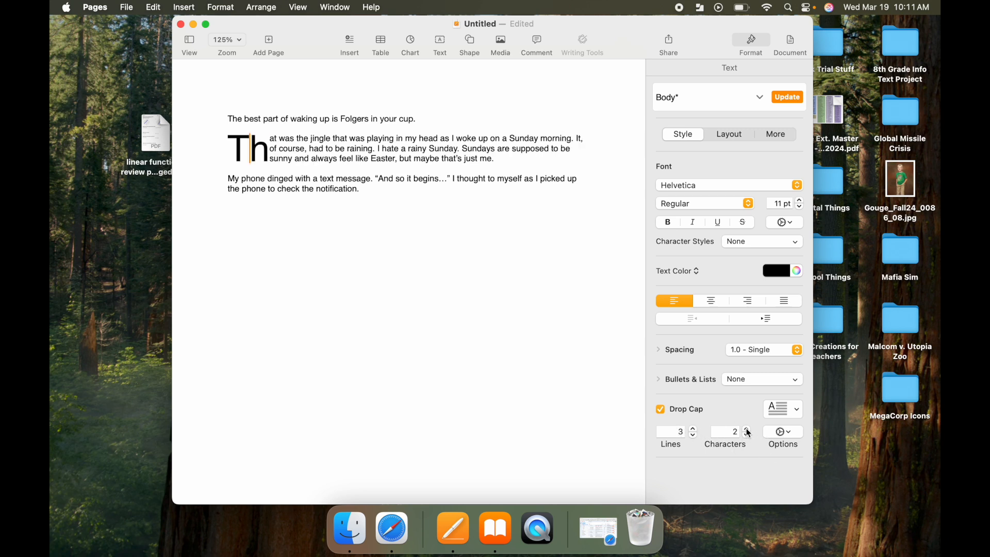
left_click(747, 429)
left_click(747, 429)
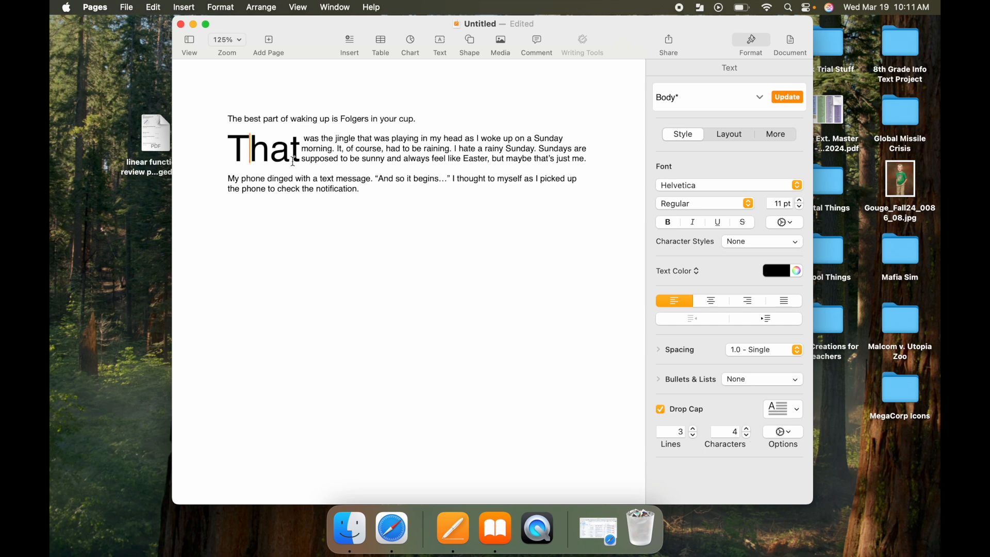
left_click(799, 410)
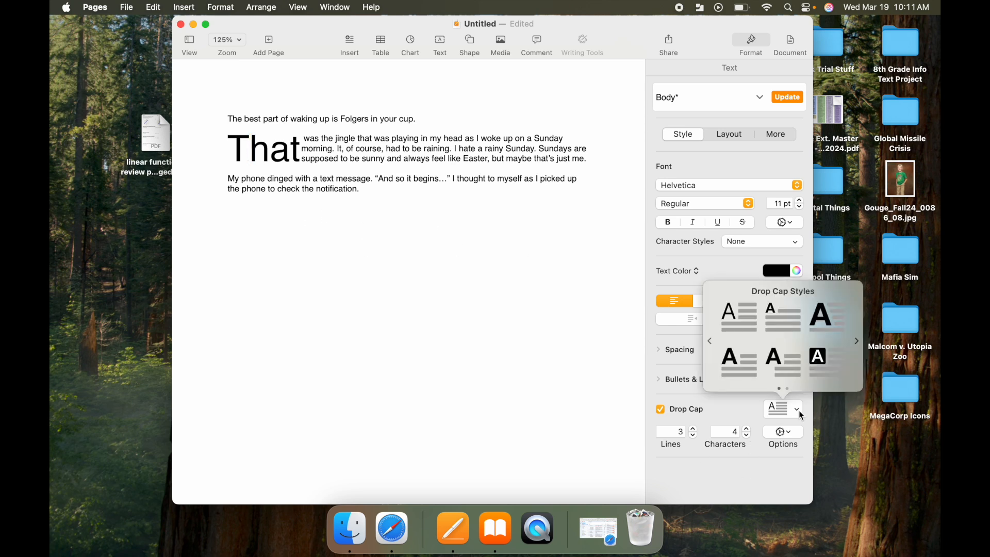
left_click(789, 320)
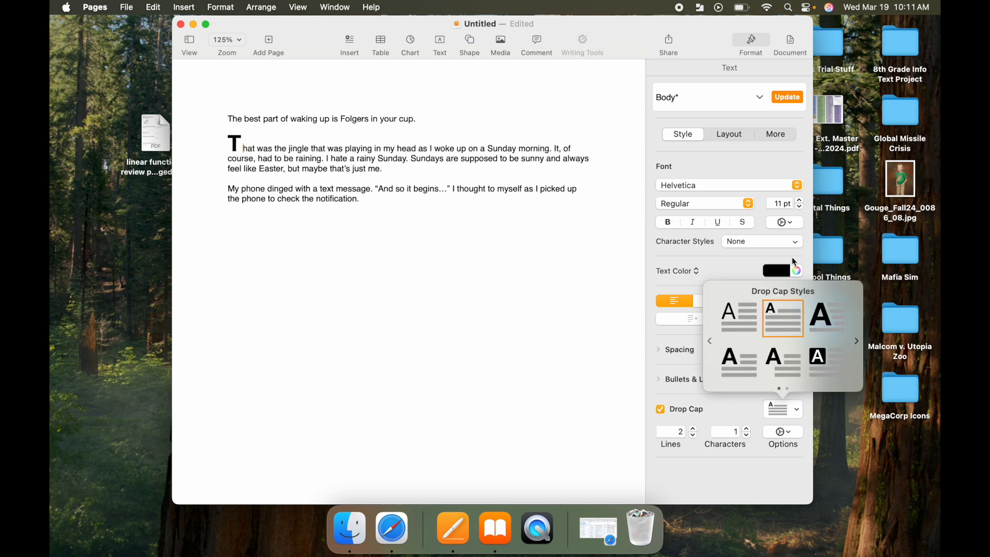
left_click(660, 409)
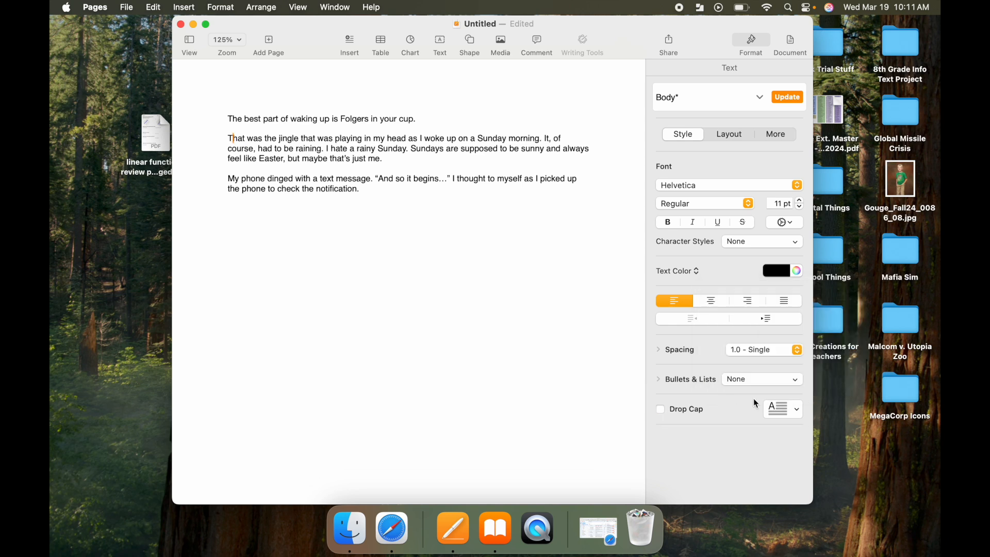
left_click(661, 410)
left_click(787, 434)
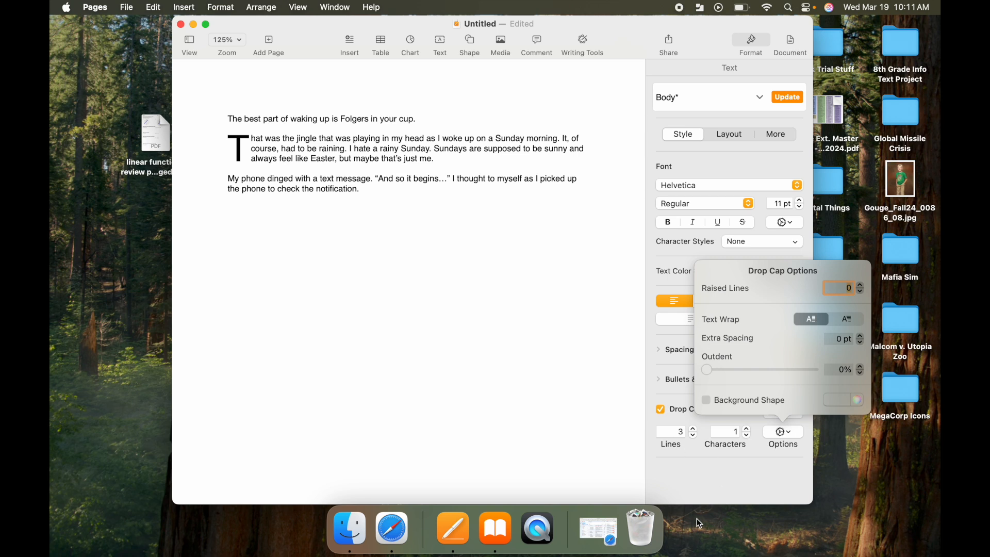
left_click(674, 490)
left_click(367, 309)
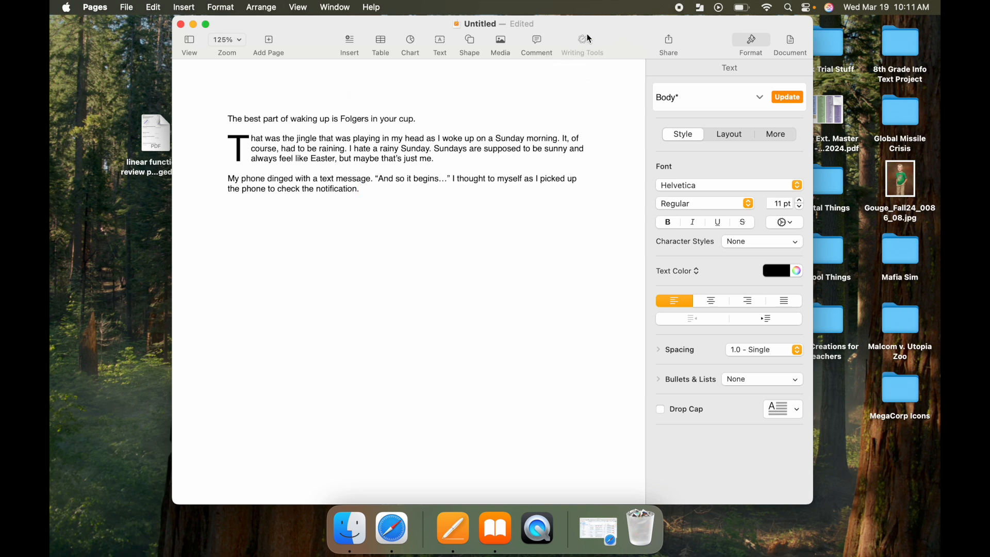
left_click_drag(416, 119, 228, 119)
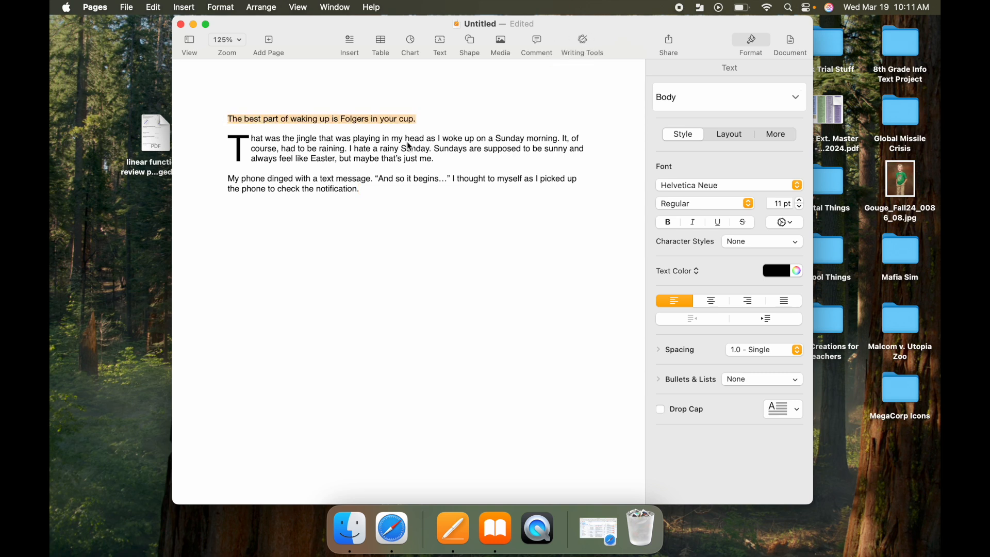
Bring up the Writing Tools options for the selected Folgers jingle opening line
right_click(350, 119)
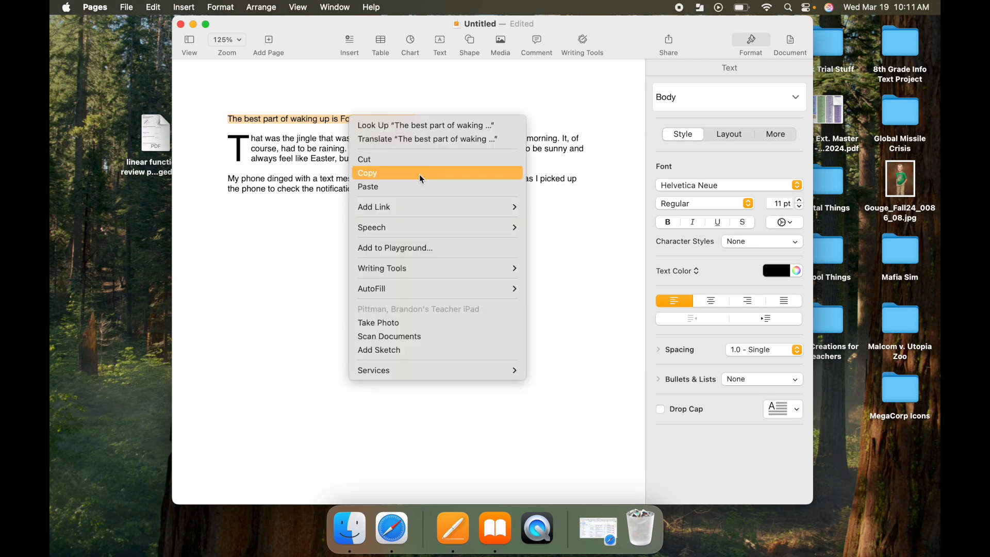
mouse_move(406, 274)
left_click(316, 245)
left_click(586, 44)
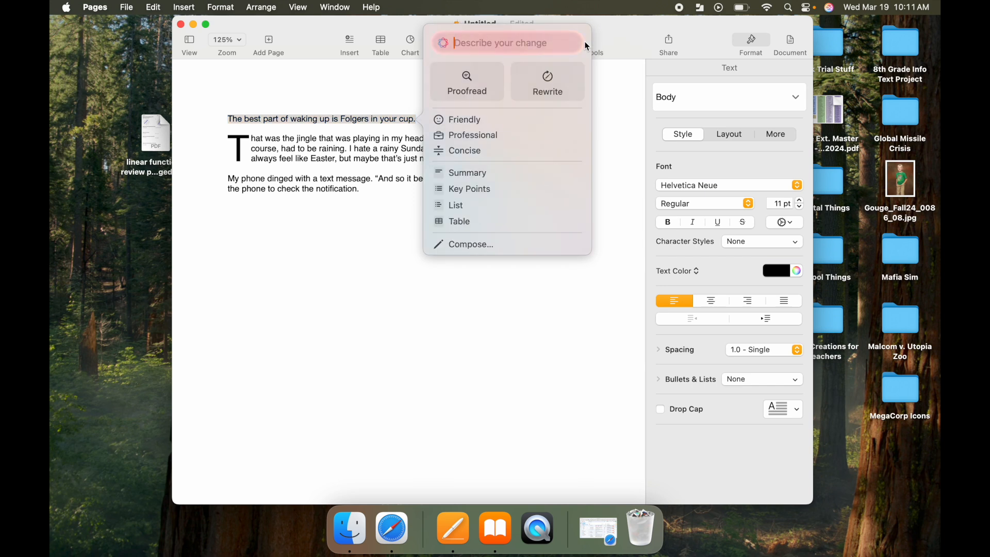
Use ChatGPT Compose to rewrite the jingle line as a song with music emojis, replacing the original
left_click(471, 246)
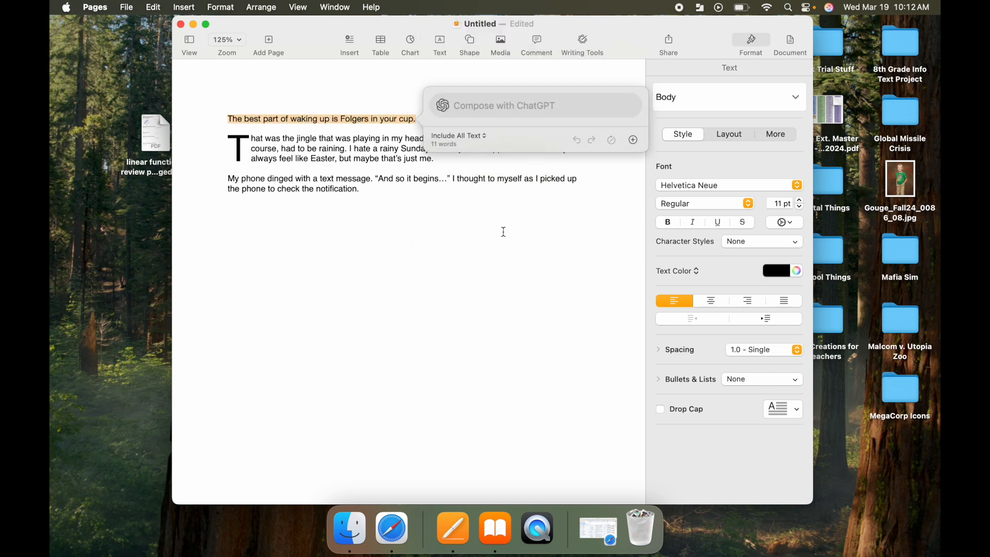
left_click(495, 105)
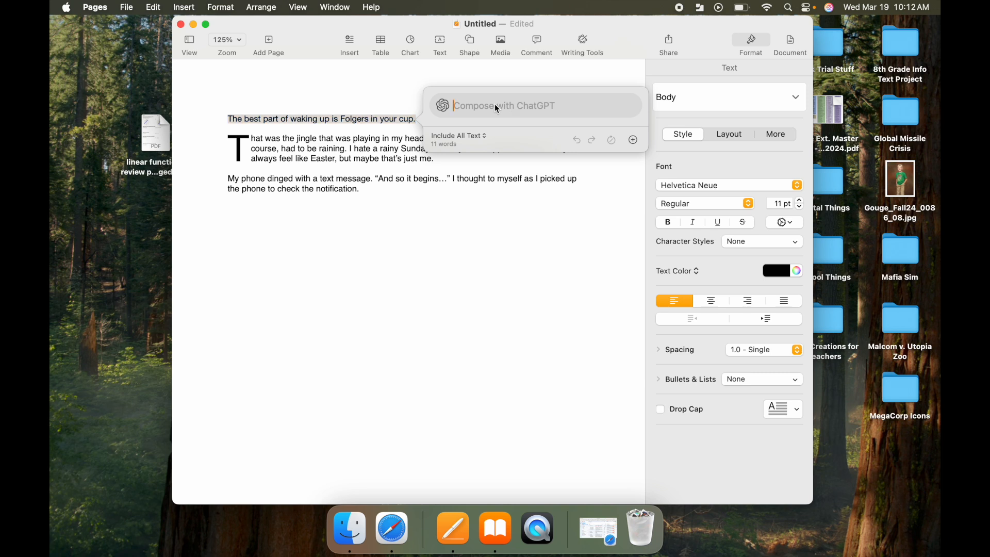
type("Rewrite t")
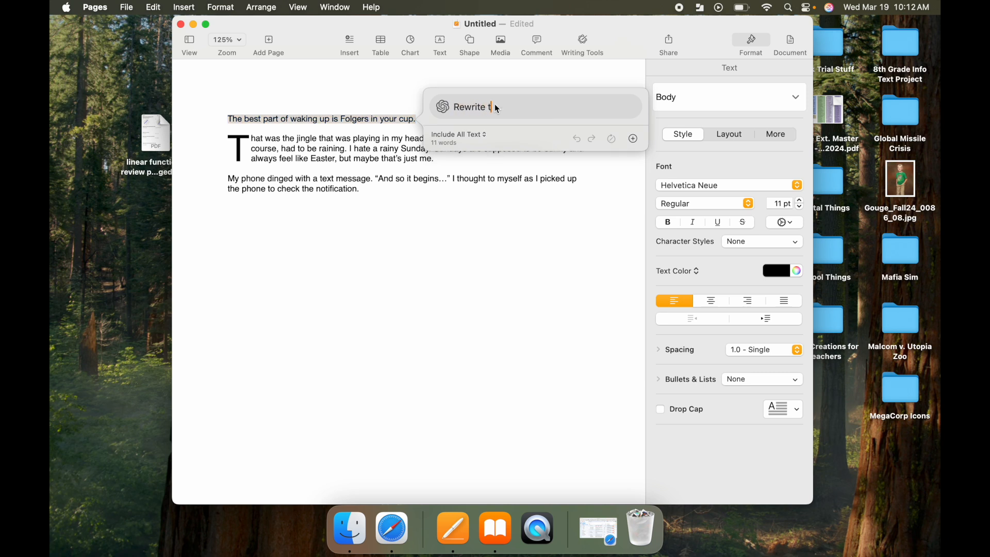
type("his line so that readers know it is a")
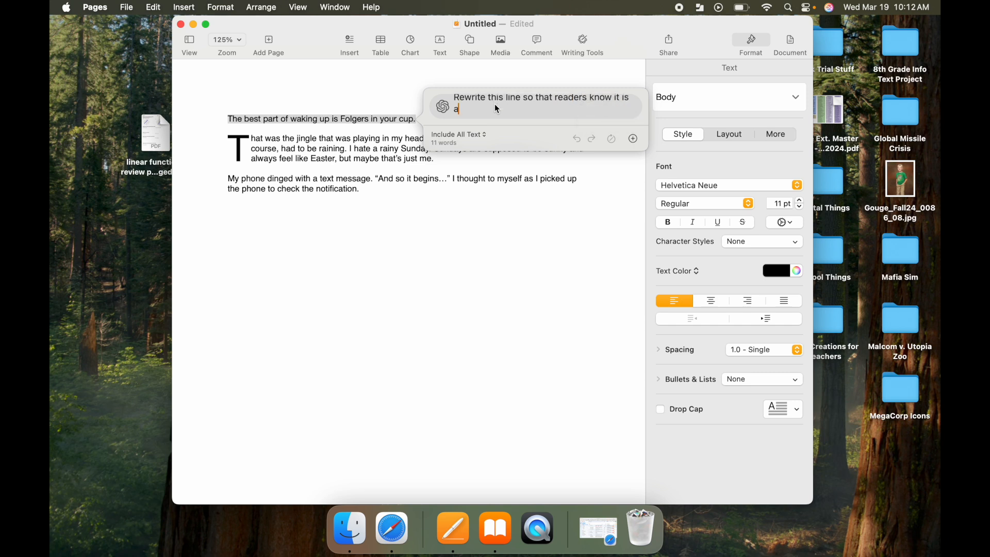
type(" song. Include emo")
key("BackSpace")
key("BackSpace")
key("BackSpace")
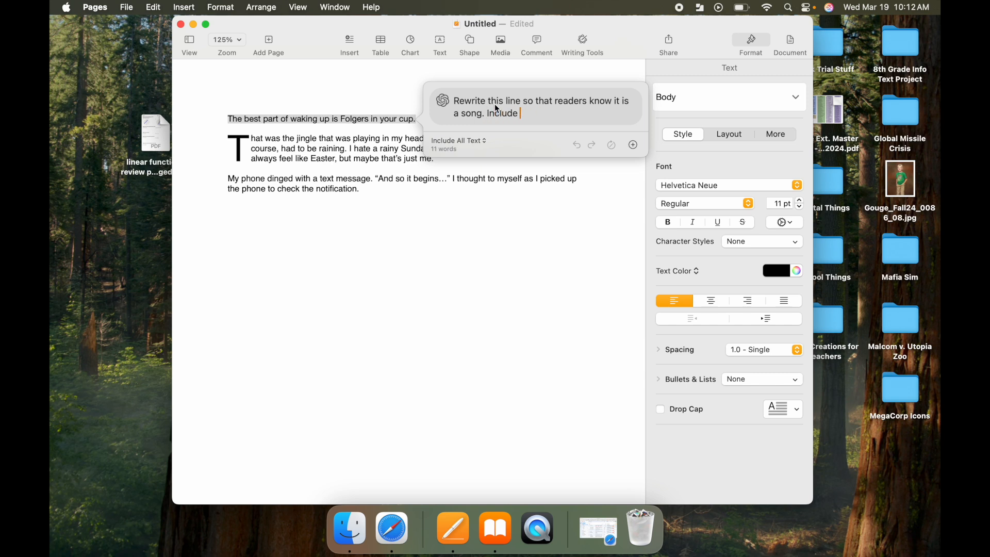
type("Music emojis")
key("Return")
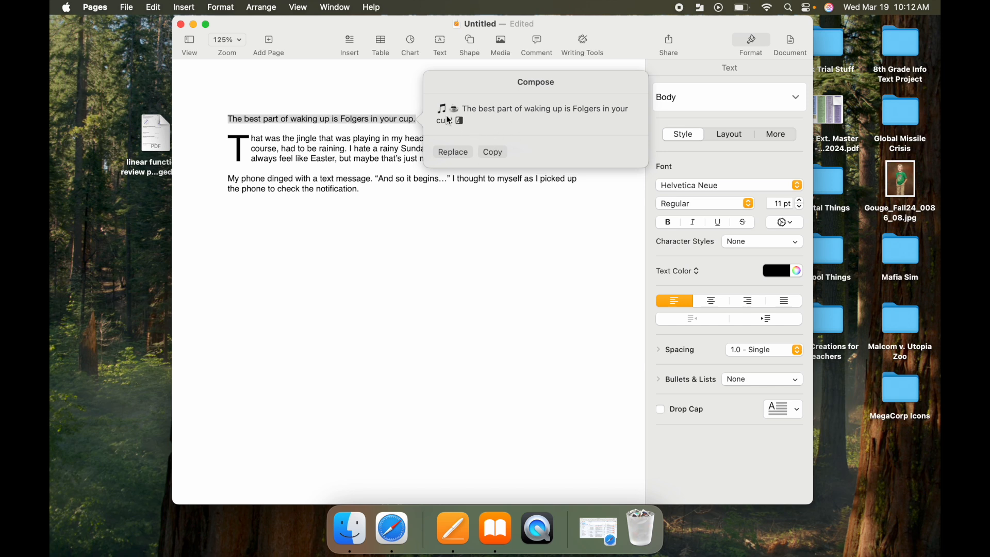
left_click(447, 153)
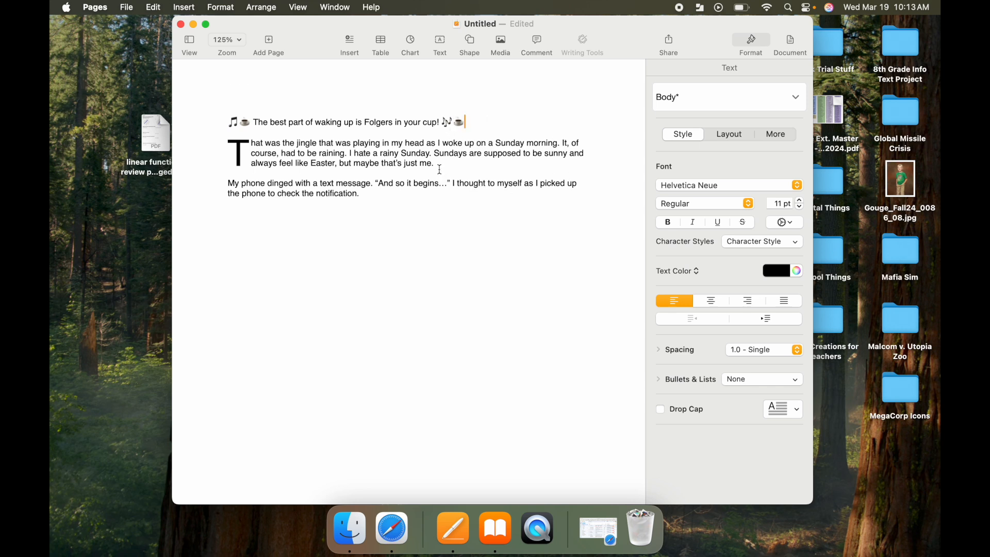
Rewrite the drop-cap paragraph with 'Make this sound more spooky and mysterious.' and replace it
left_click_drag(439, 166, 233, 142)
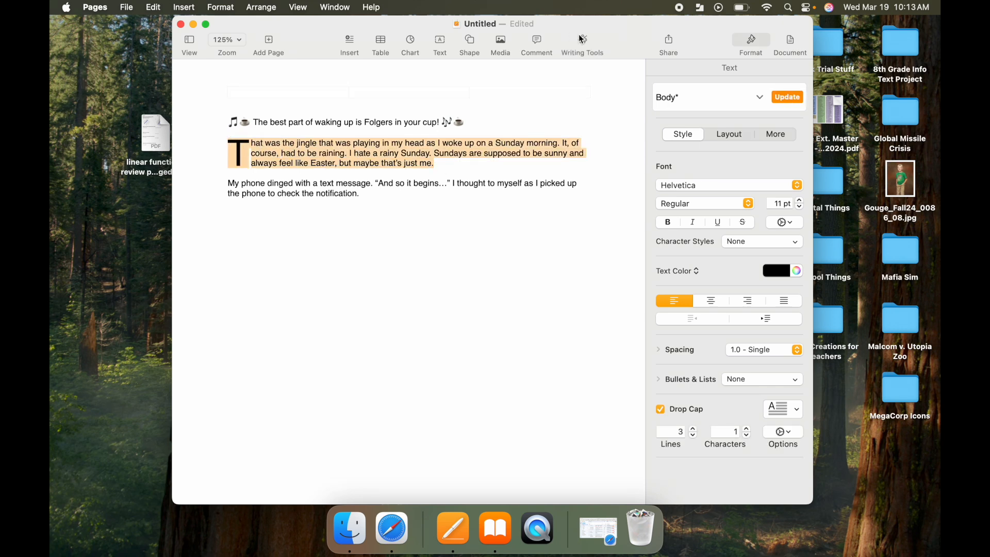
left_click(581, 41)
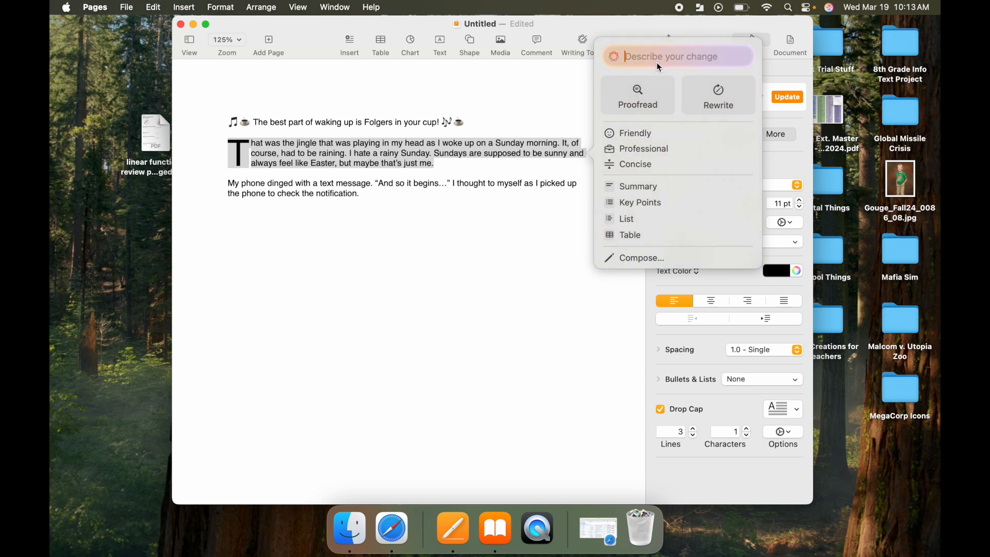
type("Make this sound more spooky and mysterious")
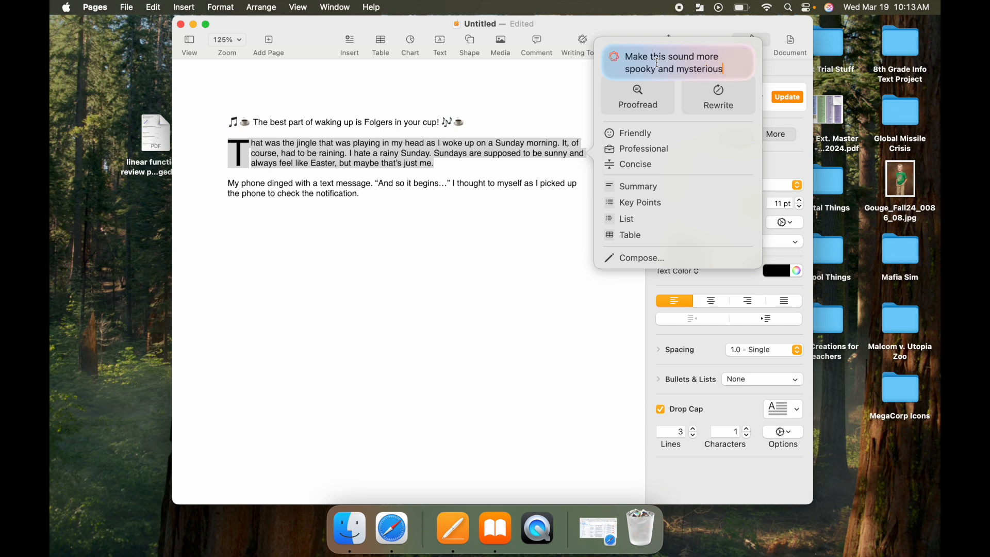
type(".")
key("Return")
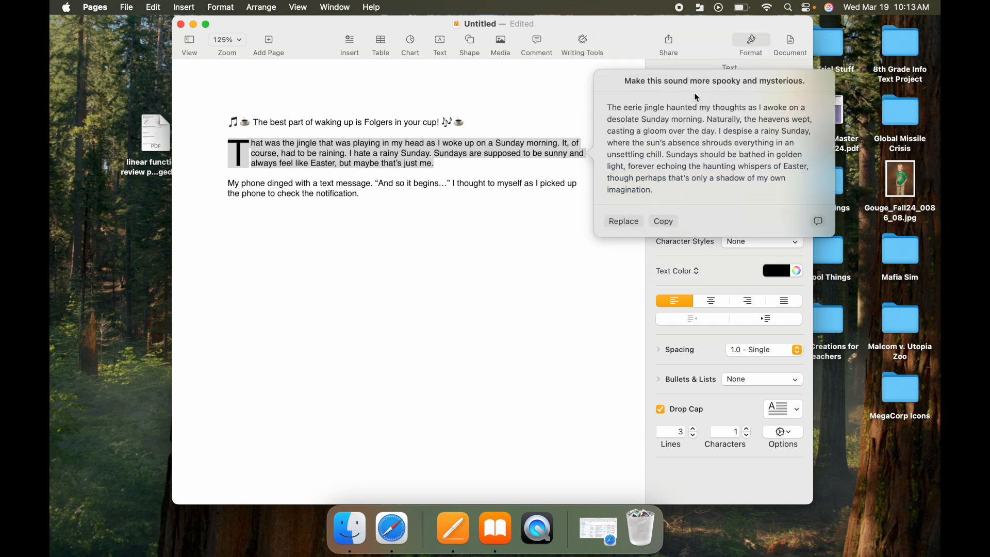
left_click(625, 221)
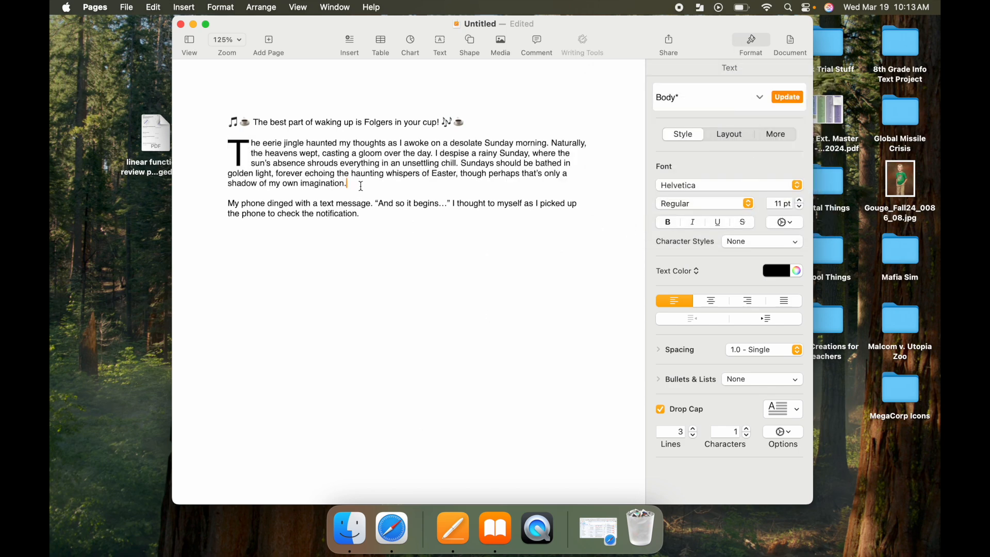
Replace the spooky drop-cap paragraph with its Concise Writing Tools version
left_click_drag(355, 184, 220, 138)
left_click(583, 42)
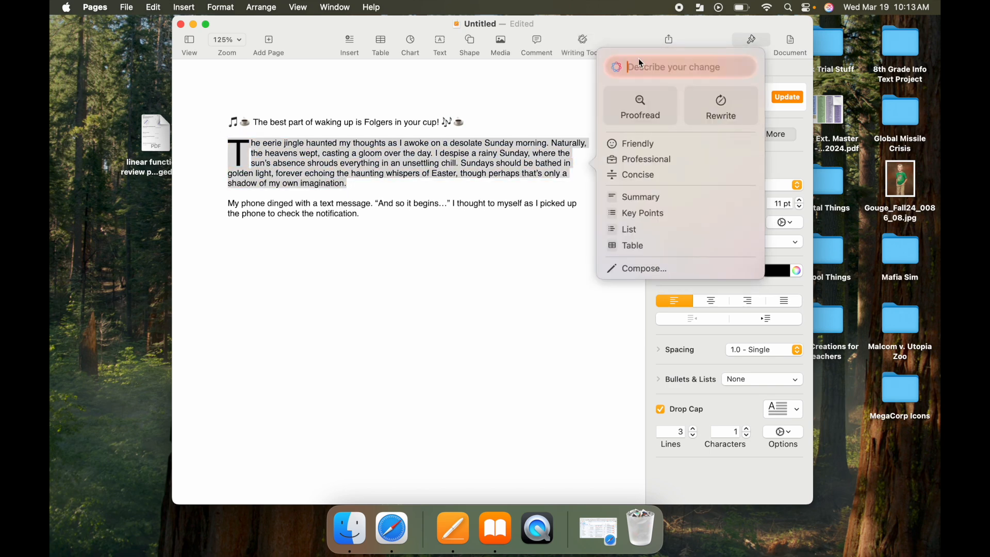
left_click(642, 177)
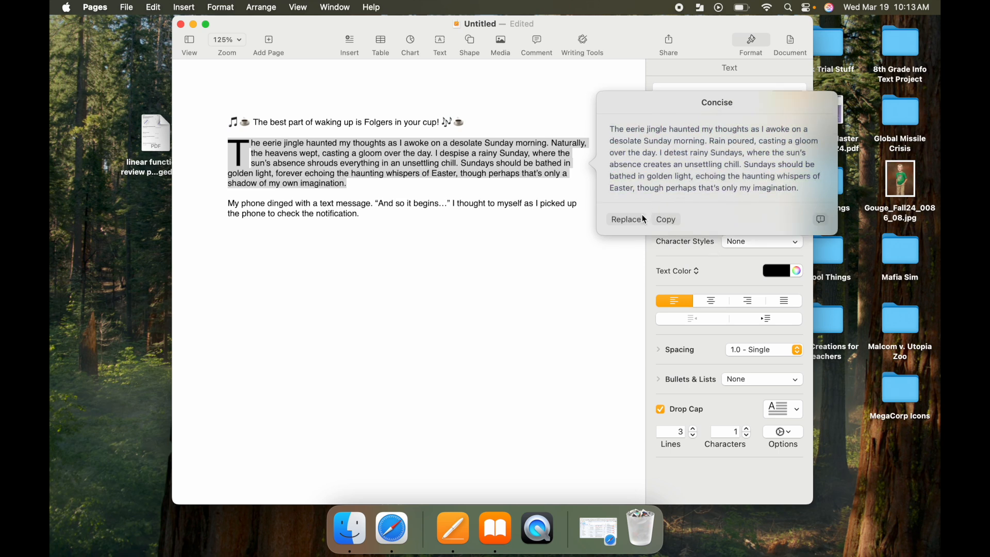
left_click(627, 218)
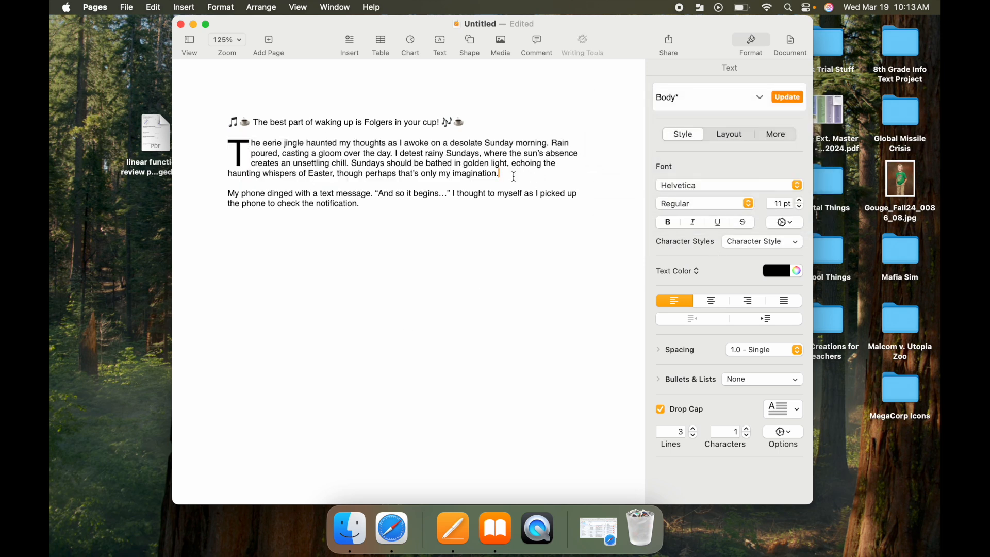
left_click(378, 206)
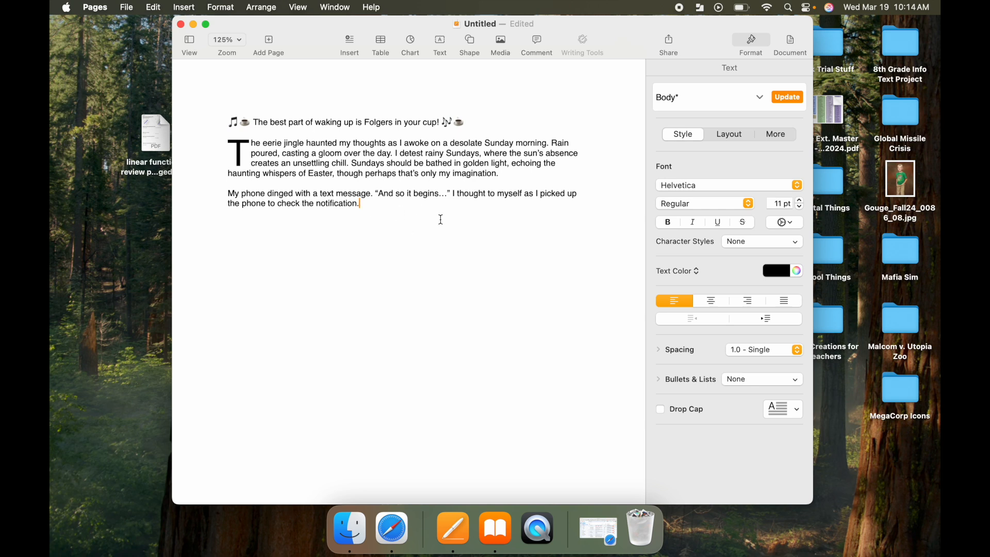
left_click(501, 43)
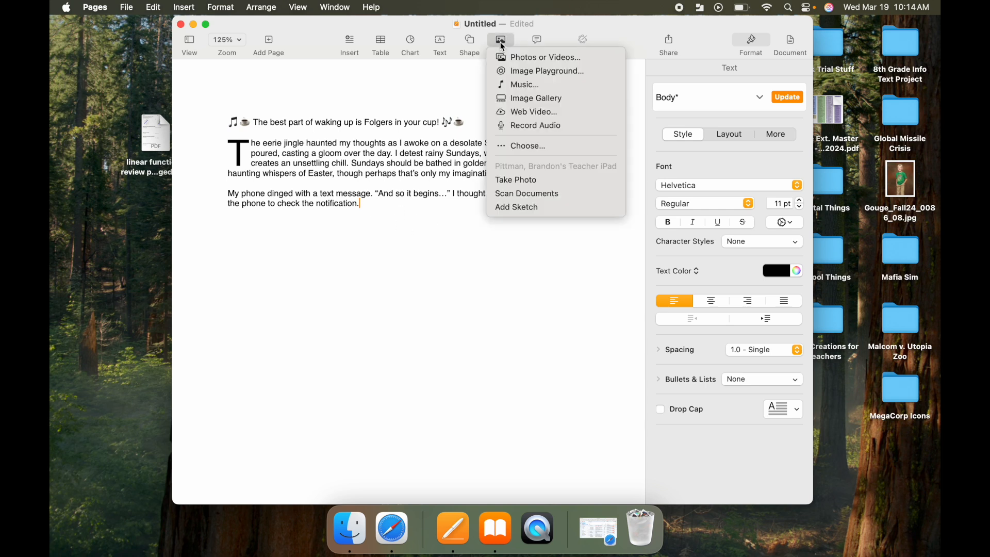
Generate an Image Playground picture of 'Coffee cup with steaming coffee inside' and insert it
left_click(541, 77)
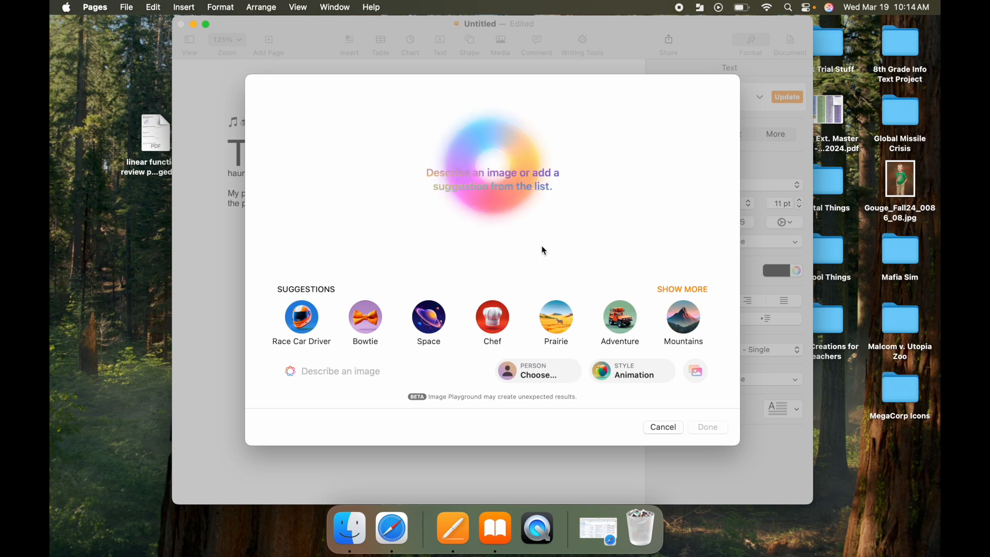
left_click(321, 369)
type("Coffee cup with steaming coffee inis")
key("BackSpace")
key("BackSpace")
type("side")
key("Return")
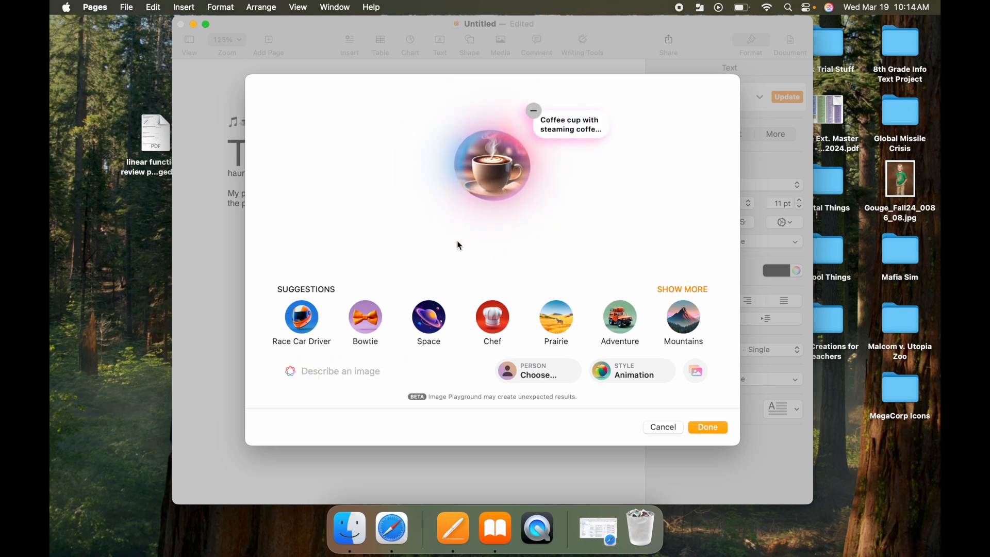
left_click(581, 181)
left_click(581, 180)
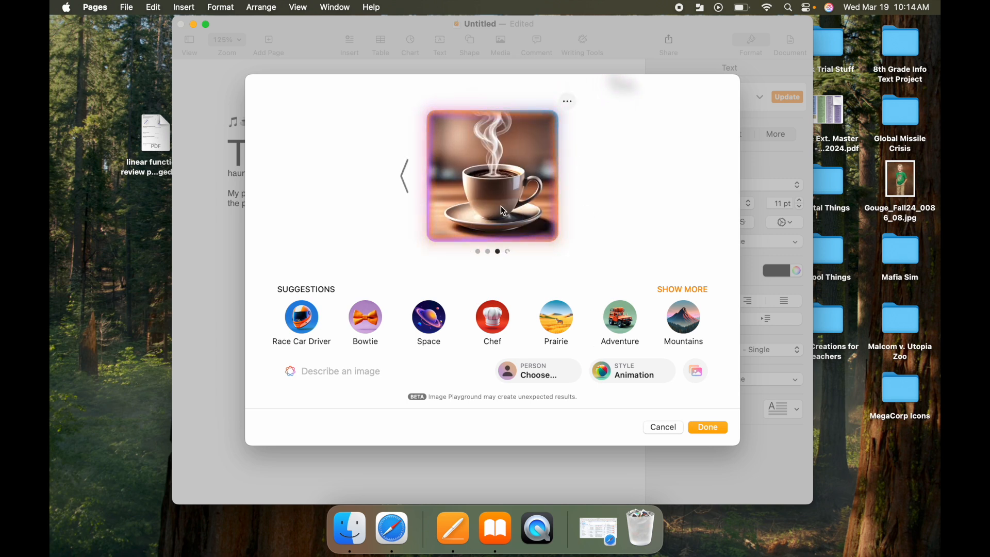
left_click(707, 428)
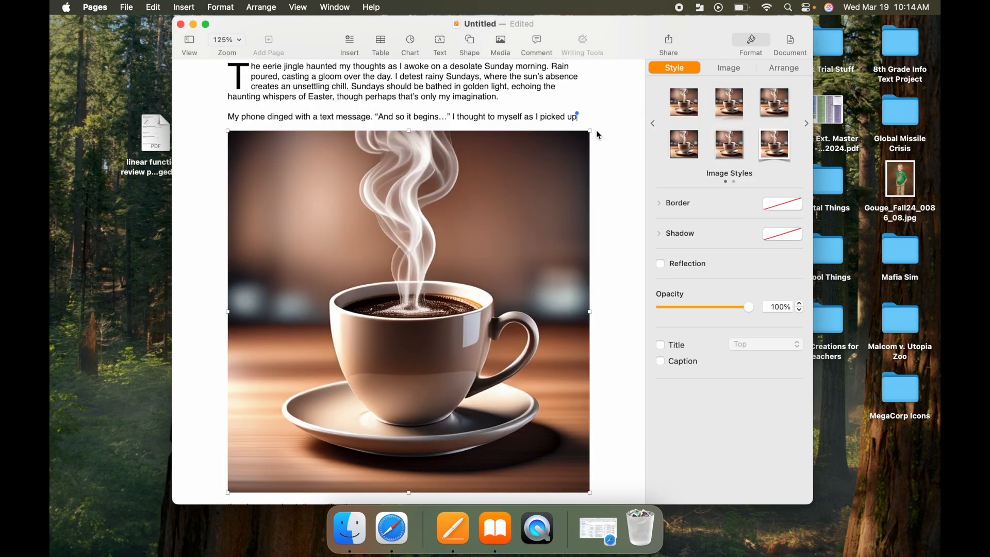
Resize the coffee image to about 2 in and move it to the top right beside the paragraphs
left_click_drag(590, 131, 360, 402)
left_click_drag(285, 446, 515, 169)
scroll(424, 265, "up", 3)
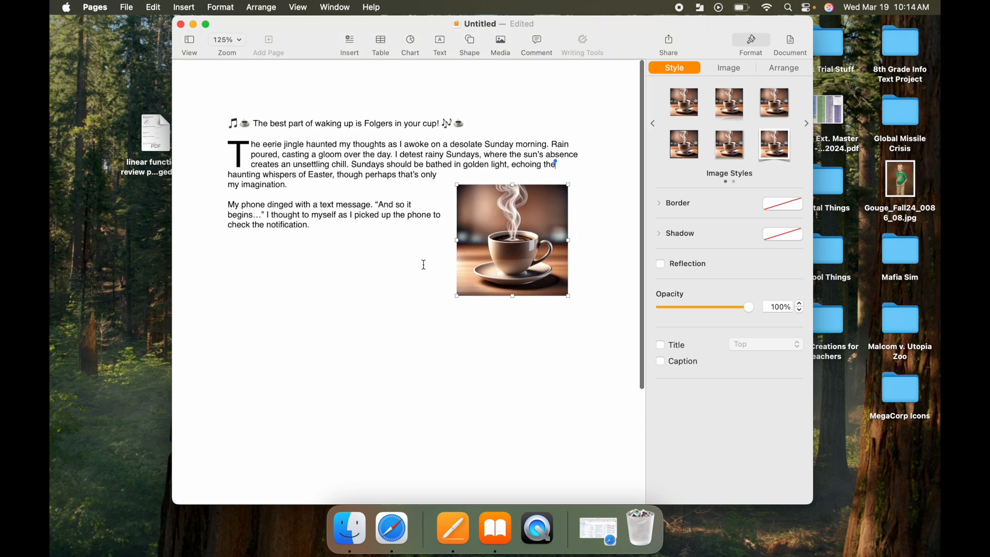
left_click_drag(517, 242, 556, 177)
left_click(403, 292)
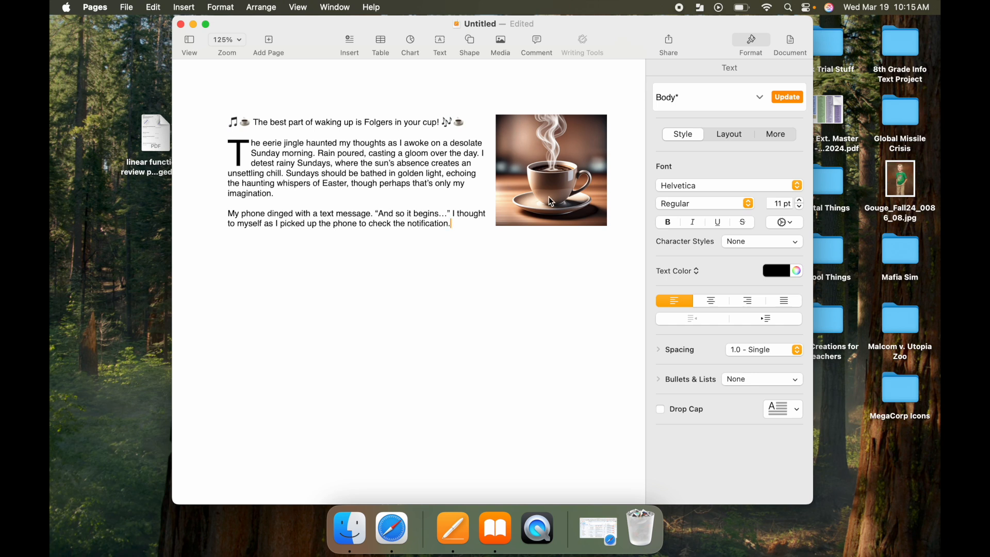
left_click(531, 155)
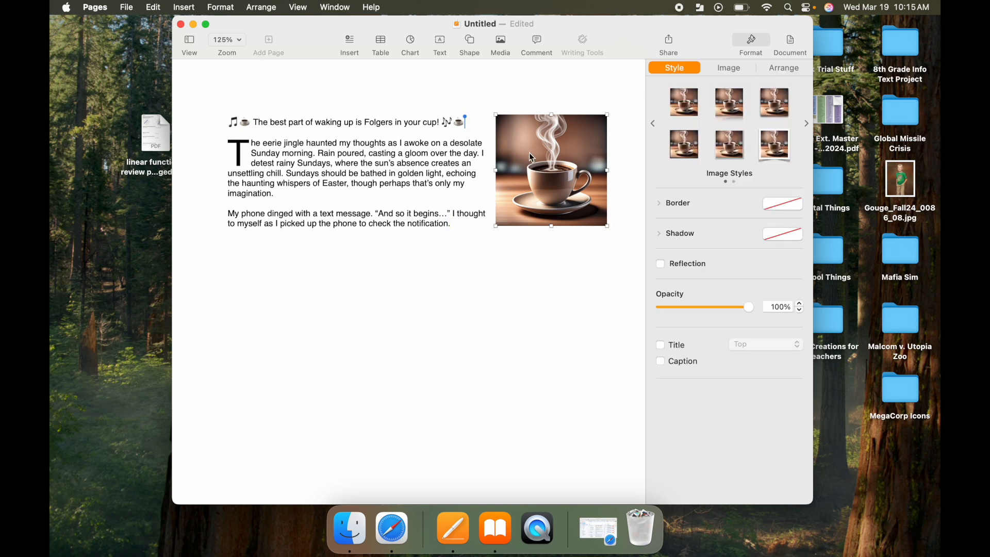
Remove the coffee image's background and nudge the cup slightly left
left_click(732, 68)
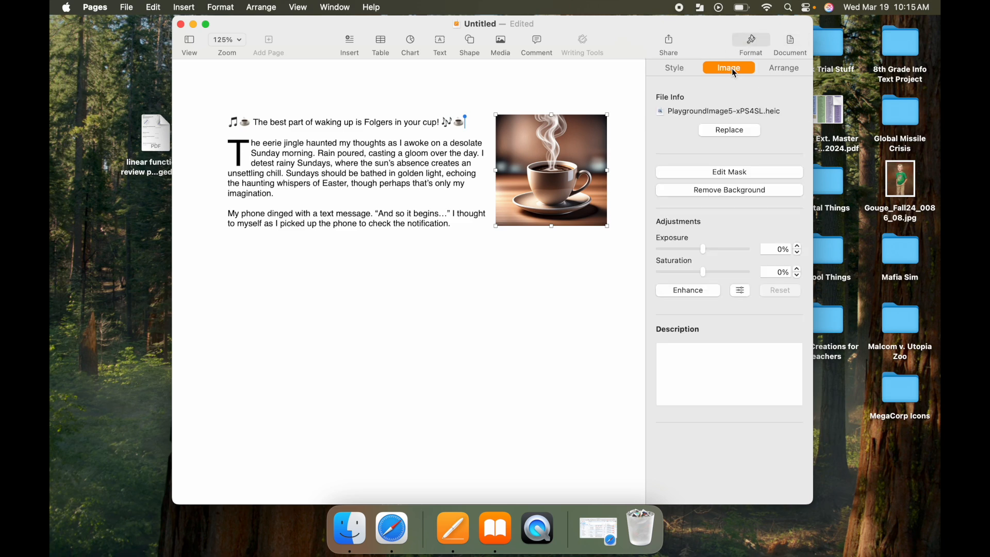
left_click(729, 190)
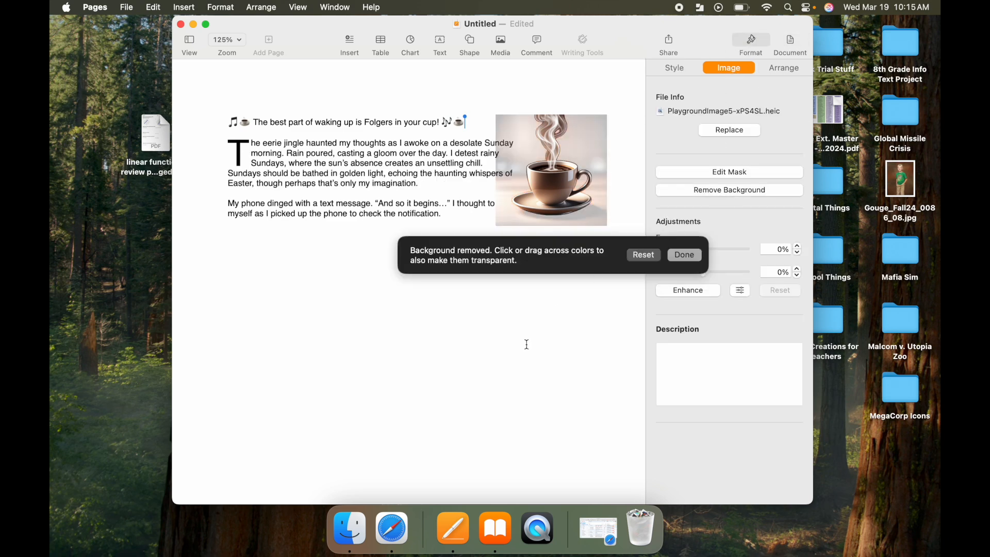
left_click(685, 256)
left_click(529, 303)
mouse_move(551, 190)
left_mouse_down()
mouse_move(378, 199)
mouse_move(546, 197)
left_mouse_up()
left_click(548, 292)
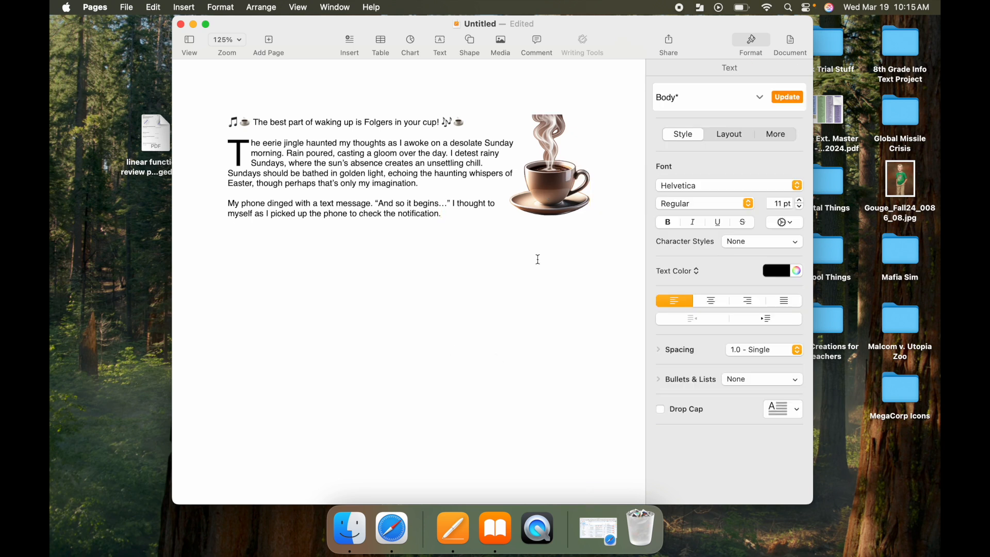